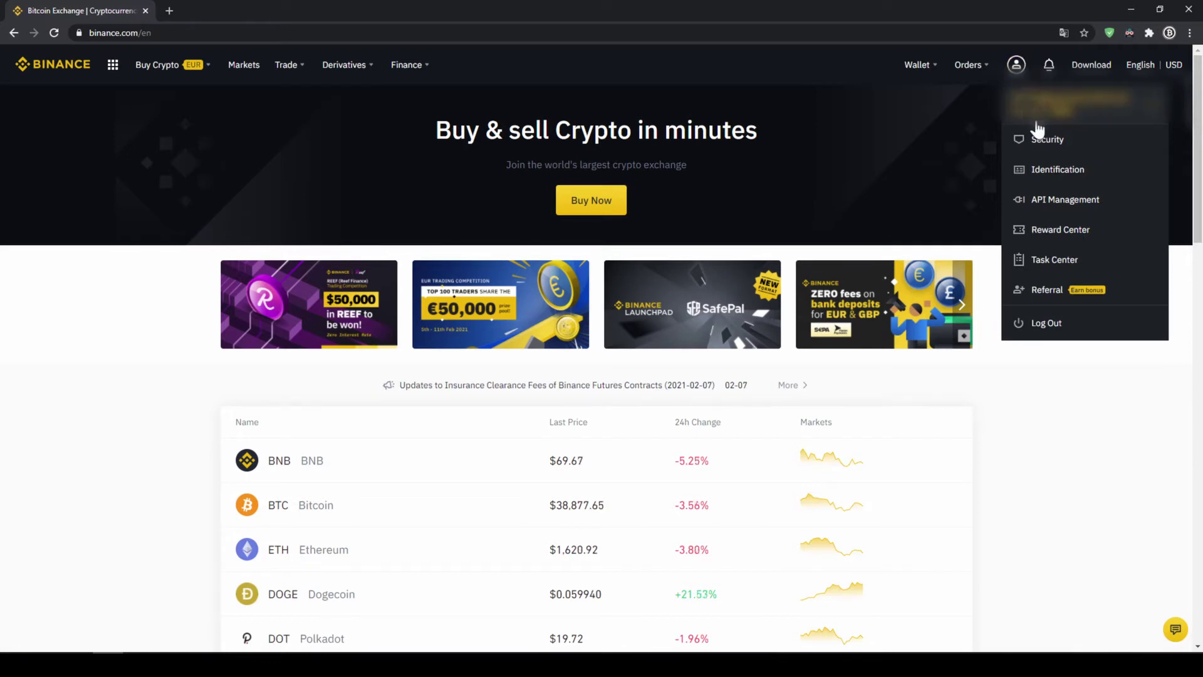
Open Settings > Basic Info and highlight the Verified identity status.
left_click(1055, 179)
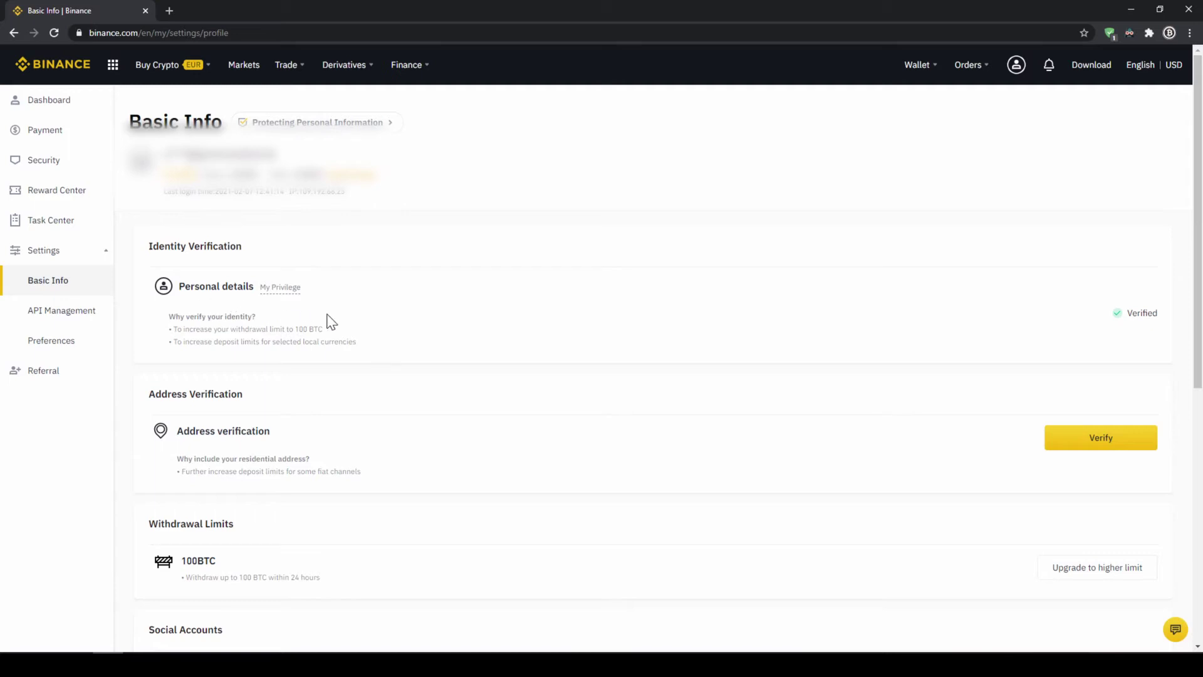
double_click(1133, 312)
left_click(1172, 327)
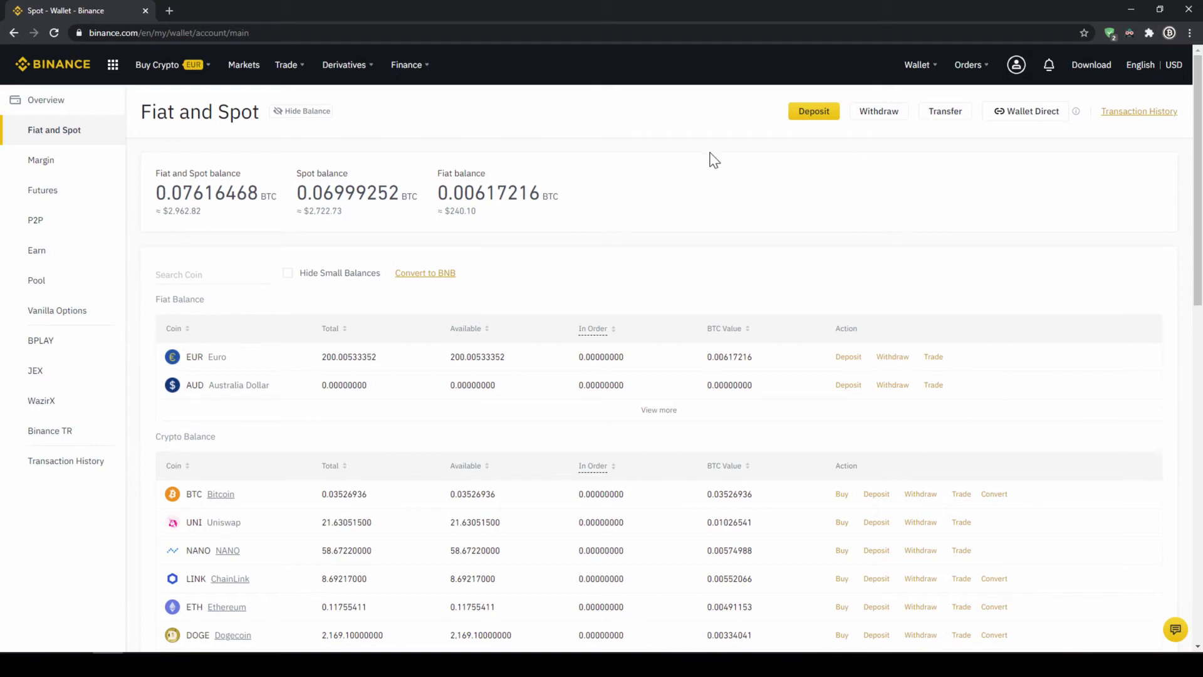
Highlight the Fiat Balance and Crypto Balance headings in the Fiat and Spot wallet.
left_click_drag(186, 299, 169, 299)
left_click_drag(162, 436, 237, 447)
left_click(261, 445)
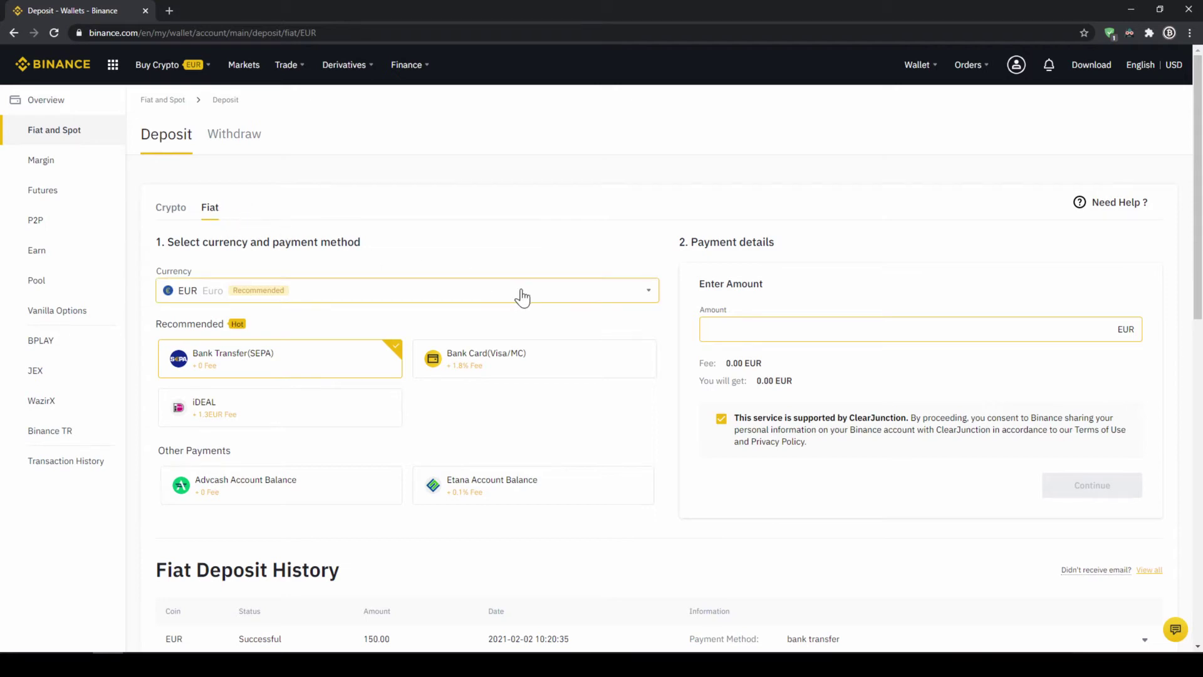
Switch the deposit currency to USD and back to EUR, then submit 1000 EUR.
left_click(569, 267)
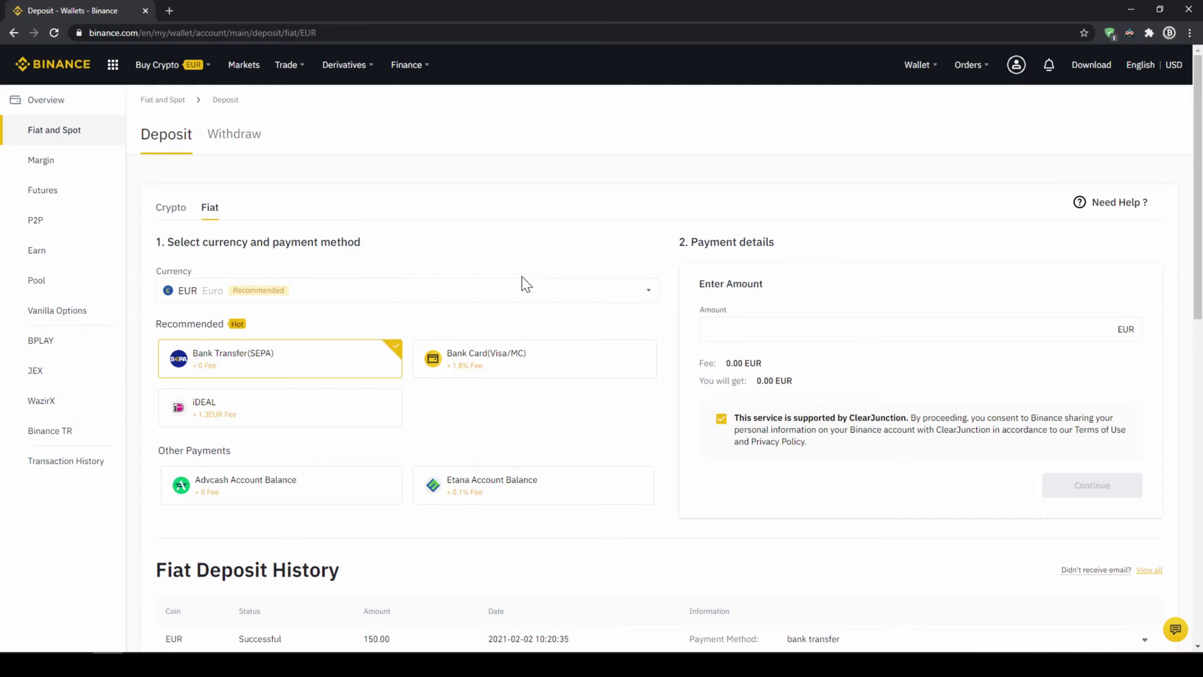
left_click(502, 303)
scroll(345, 384, "down", 3)
scroll(299, 400, "down", 3)
scroll(270, 426, "down", 2)
left_click(246, 452)
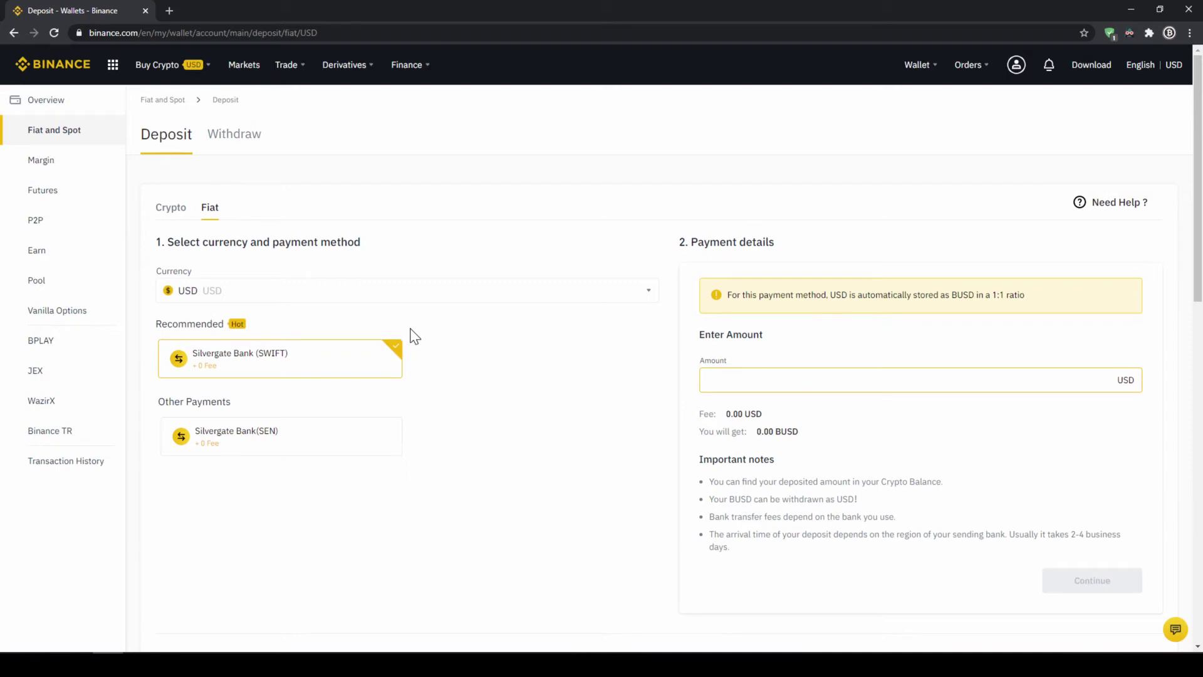
left_click(399, 288)
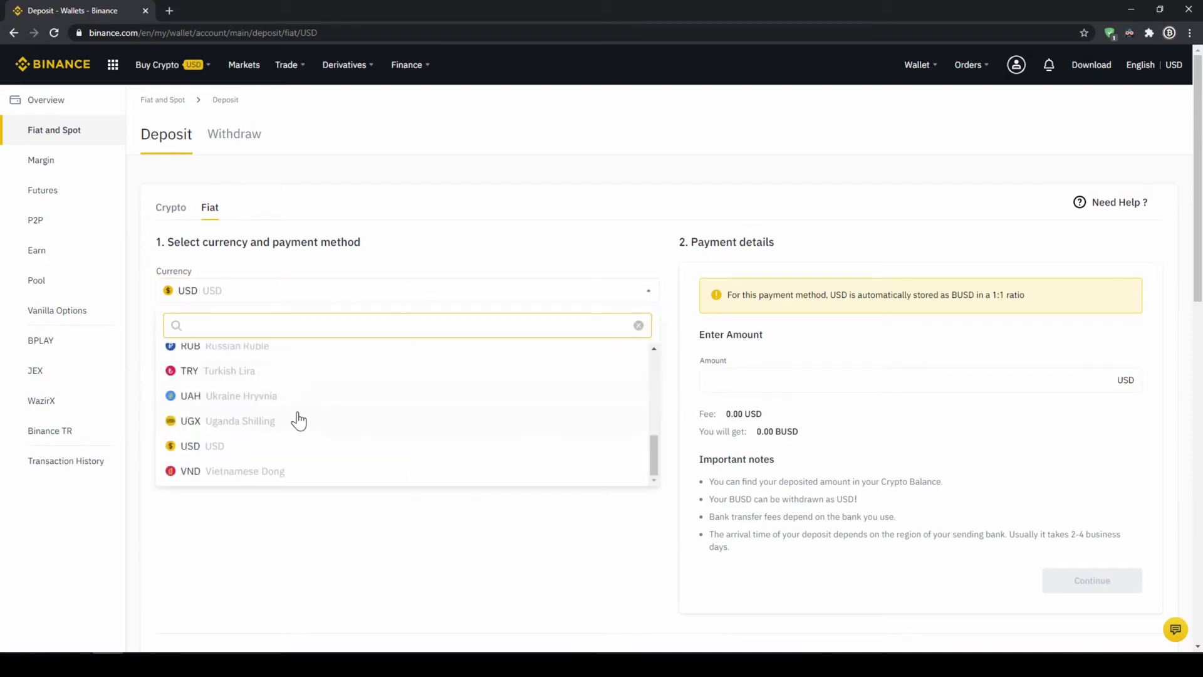
scroll(288, 423, "up", 3)
scroll(268, 414, "up", 5)
left_click(214, 364)
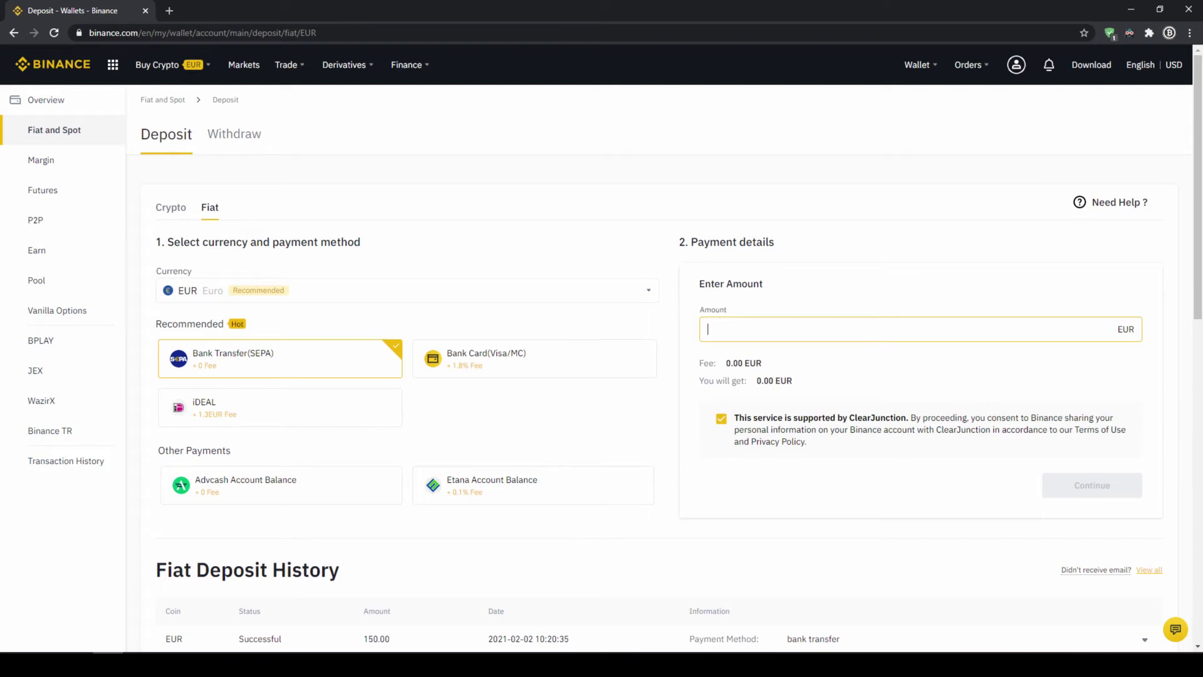
type("100")
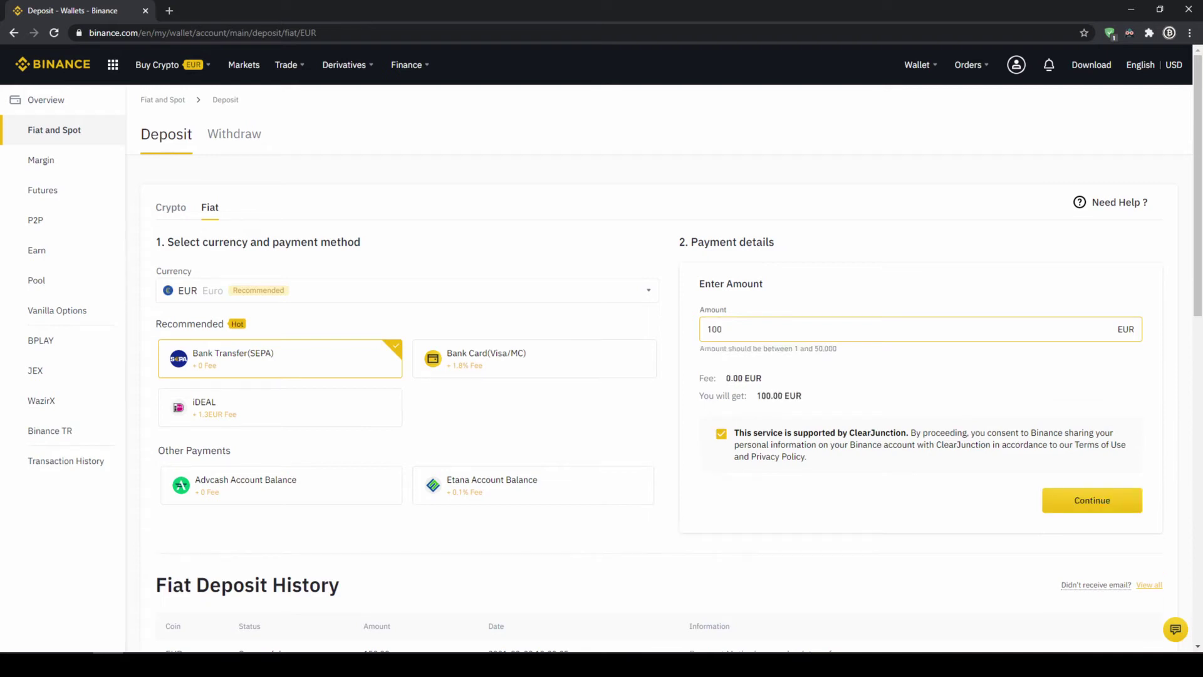
type("0")
left_click(1086, 492)
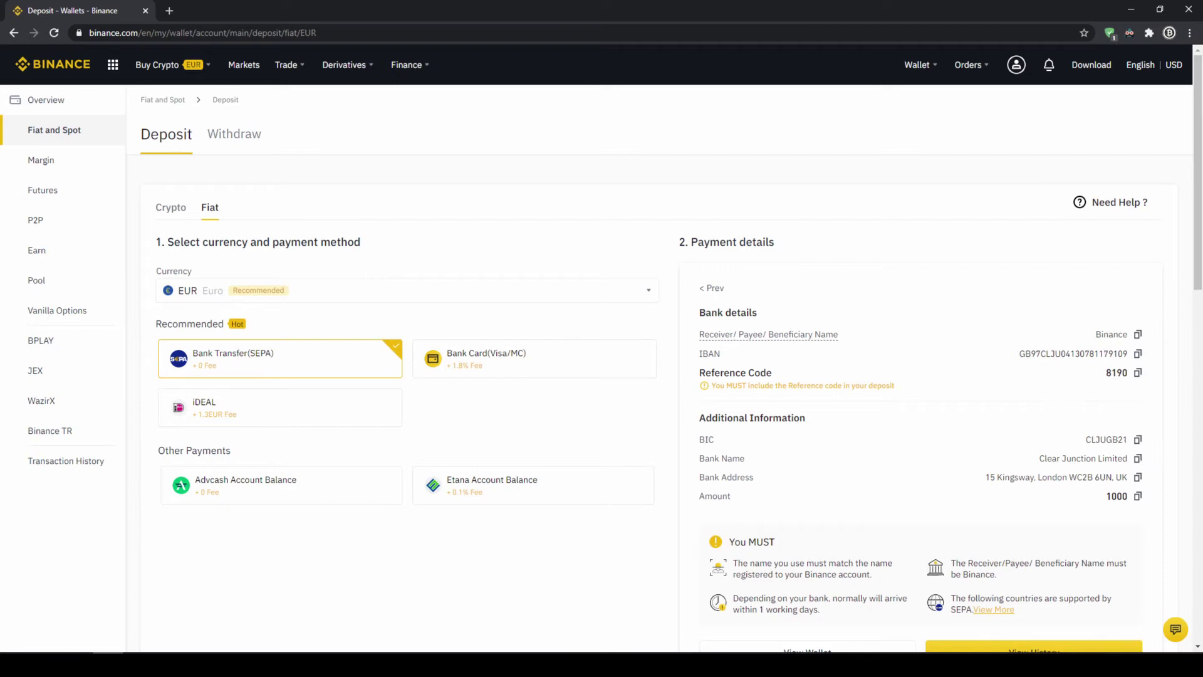
Highlight reference code 8190 in the SEPA bank transfer details.
left_click_drag(734, 373, 1085, 400)
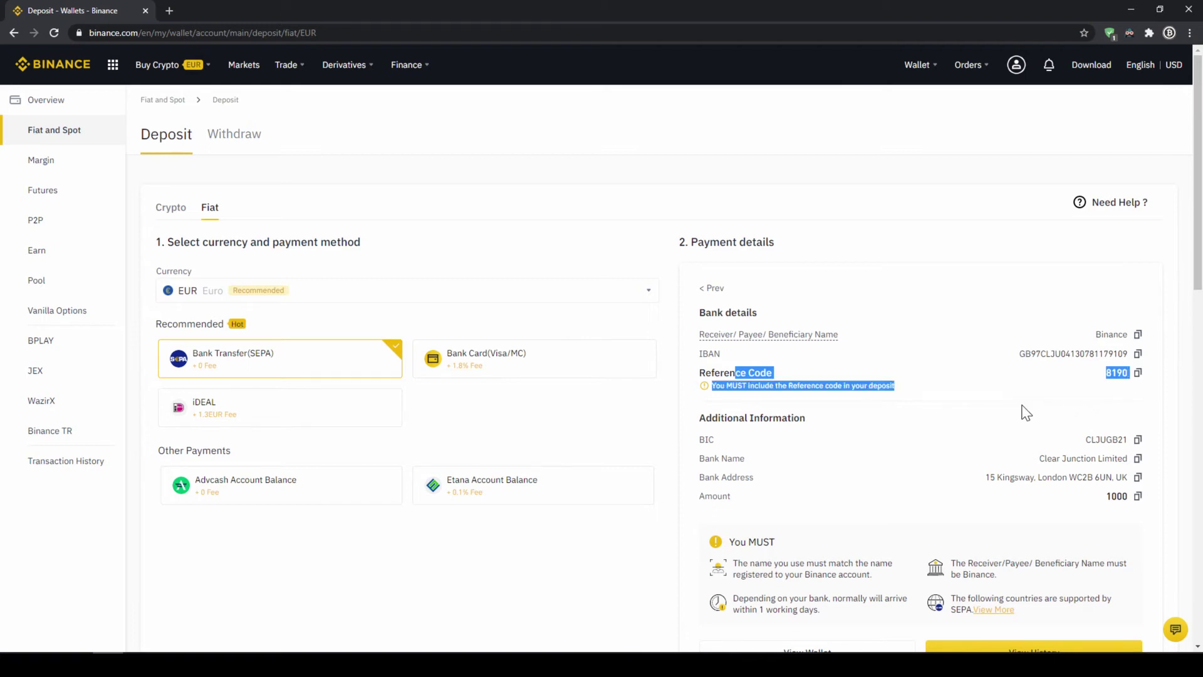
left_click(1008, 429)
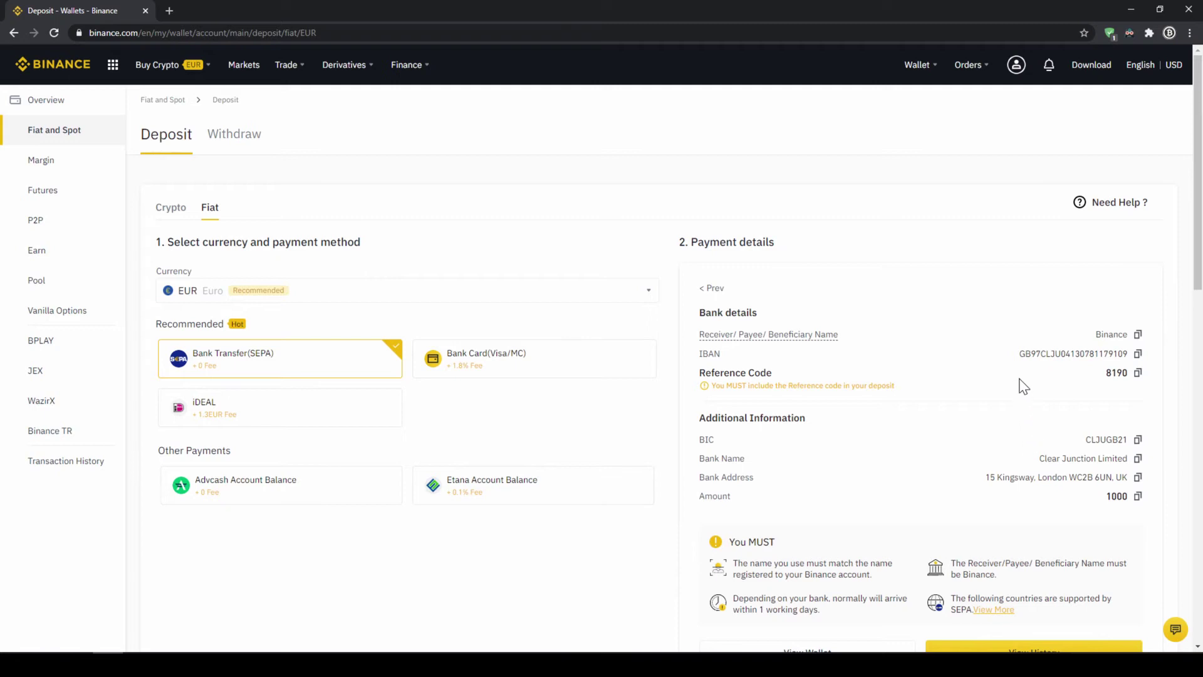
mouse_move(917, 65)
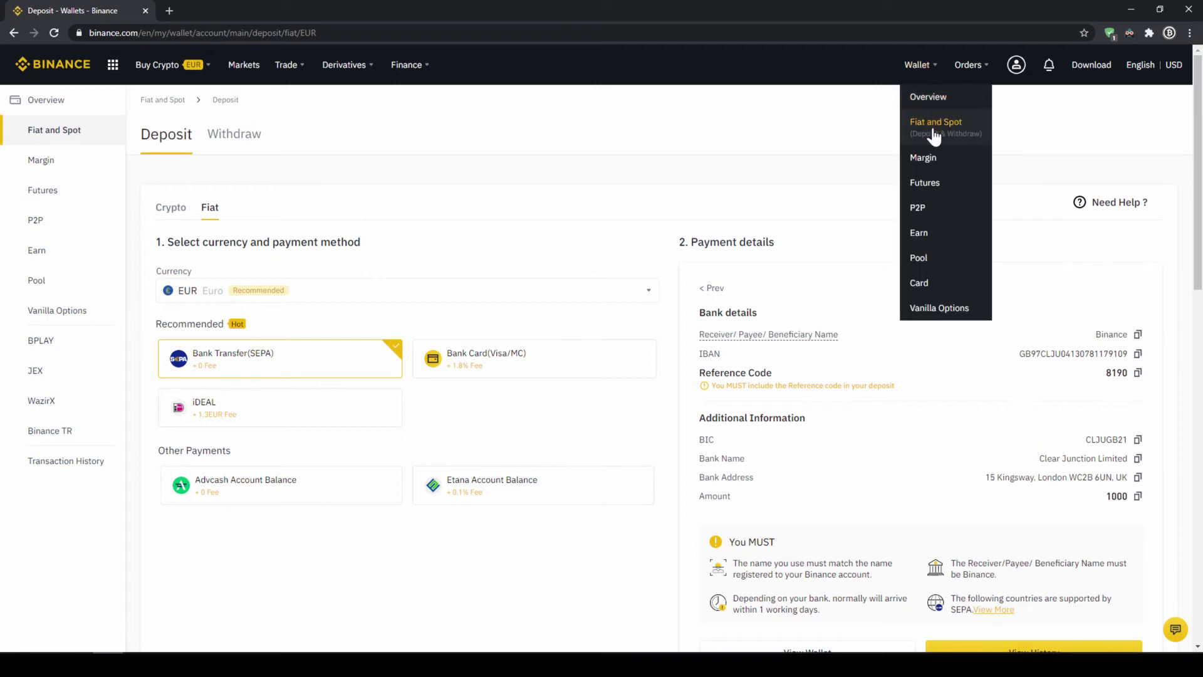
Open the Fiat and Spot wallet and highlight the euro cash balance row.
left_click(935, 128)
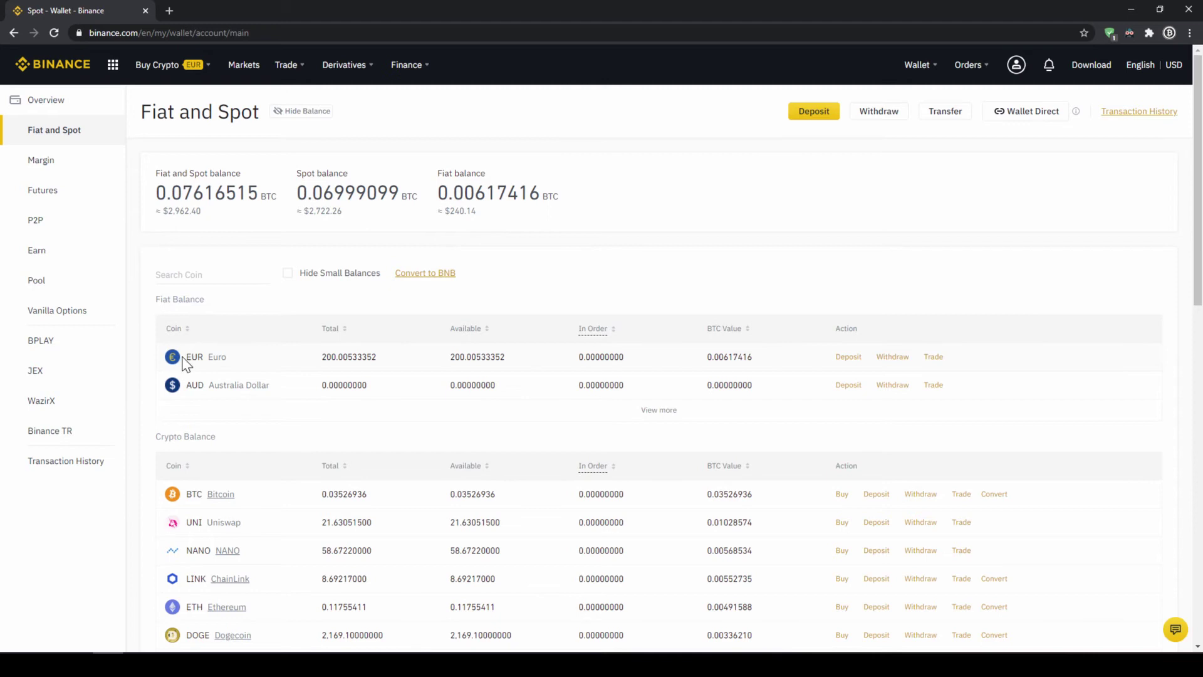
left_click_drag(187, 362, 396, 375)
left_click(396, 375)
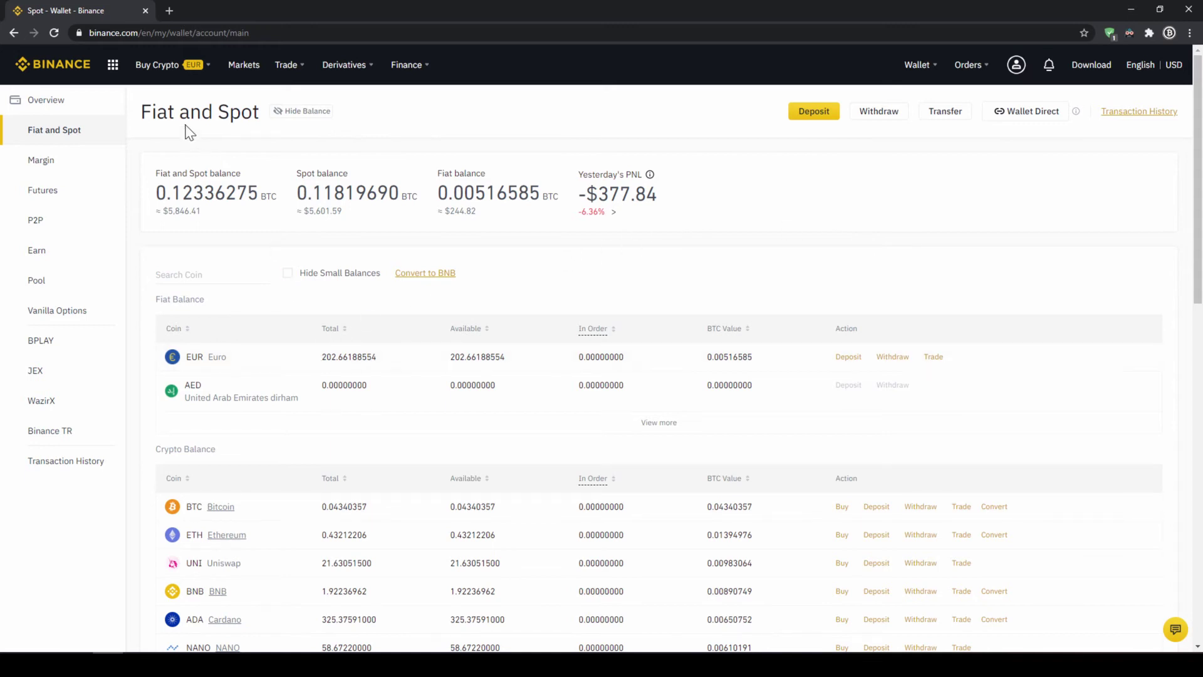
mouse_move(158, 65)
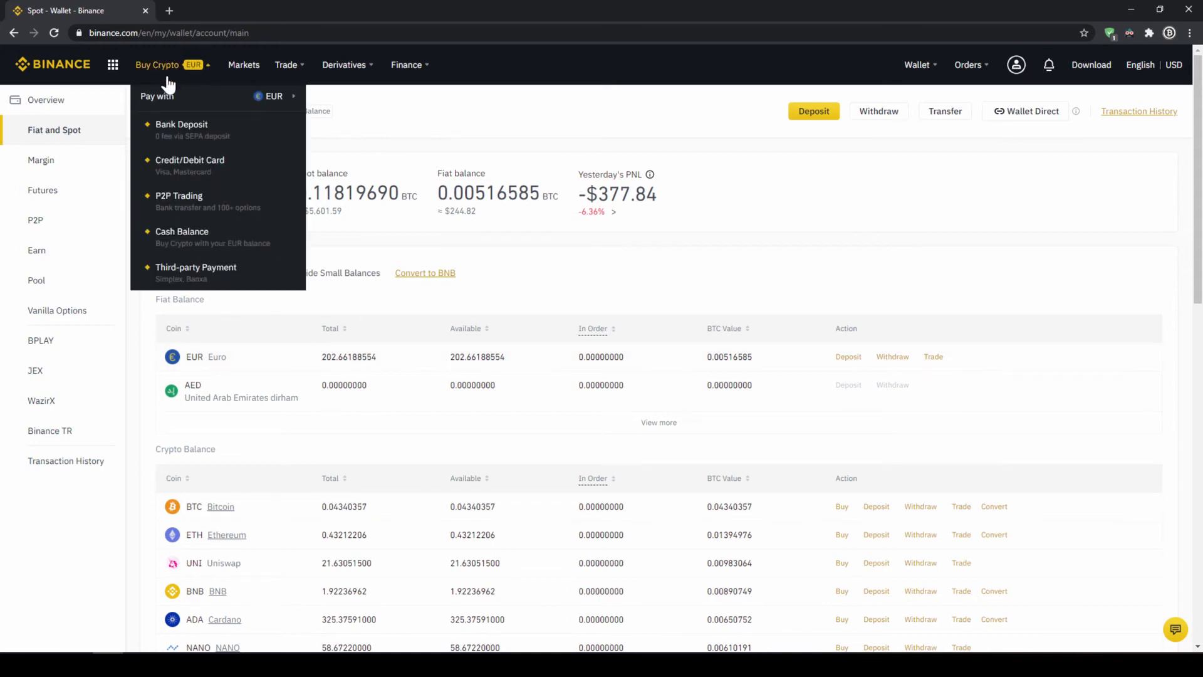
Order USDT with 200 EUR from the cash balance, keeping EUR as payment currency.
left_click(207, 237)
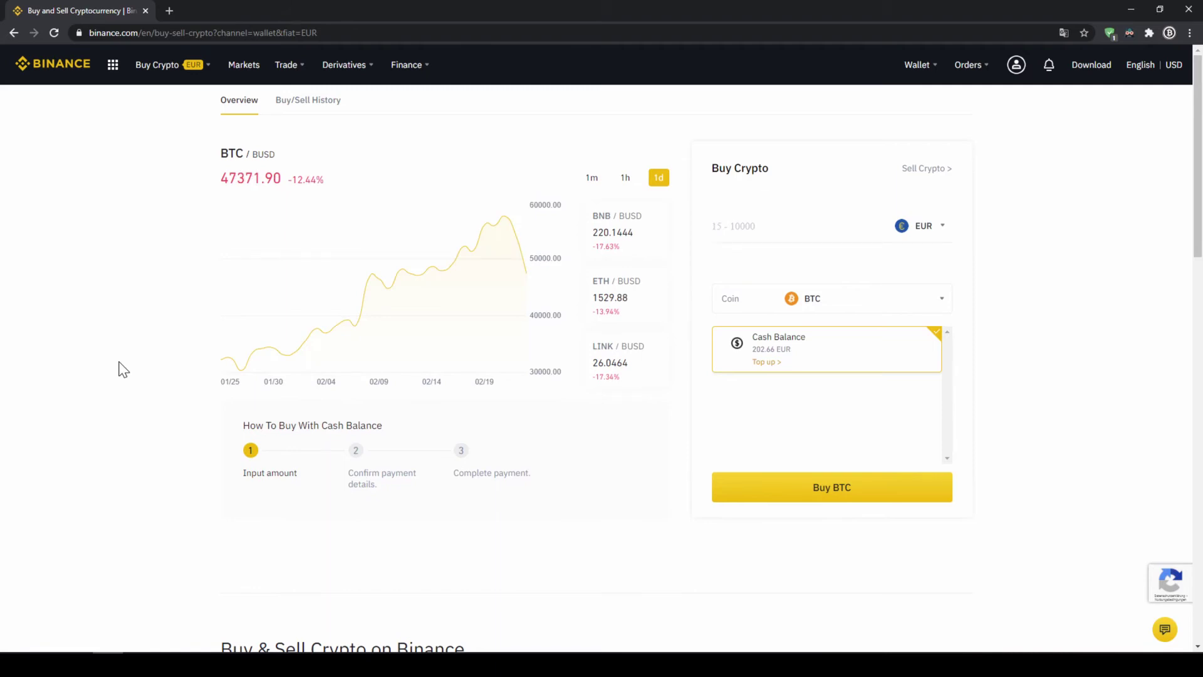
left_click(942, 233)
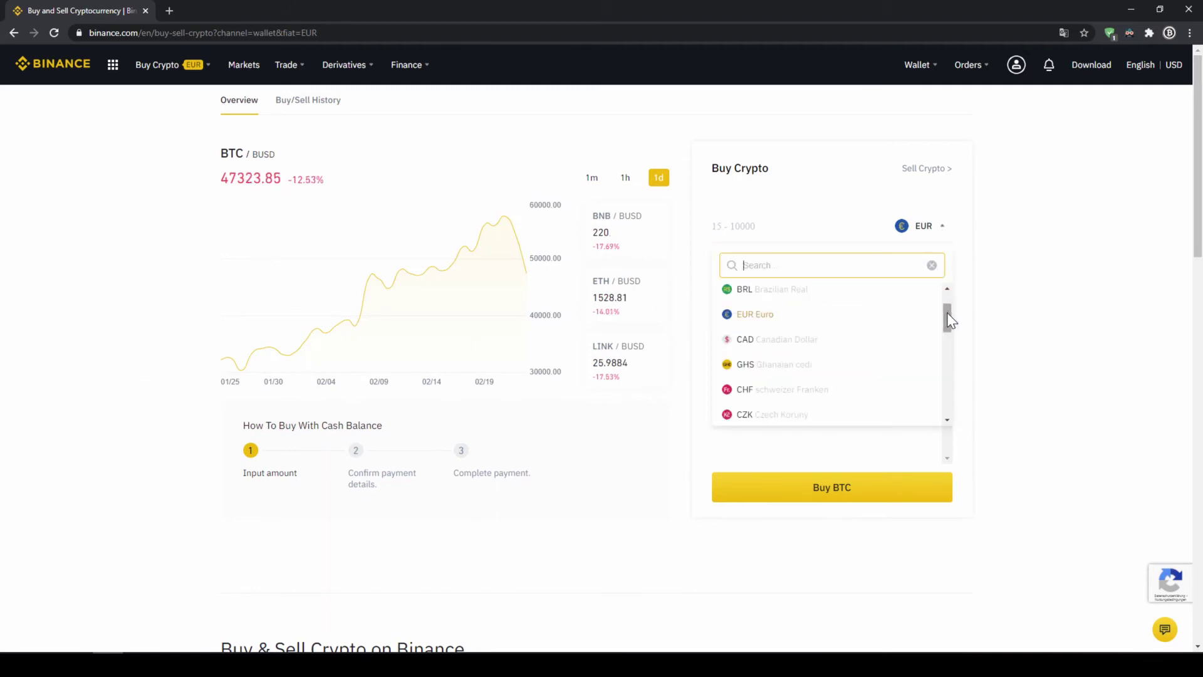
mouse_move(946, 317)
left_mouse_down()
mouse_move(946, 402)
mouse_move(949, 276)
left_mouse_up()
left_click(987, 217)
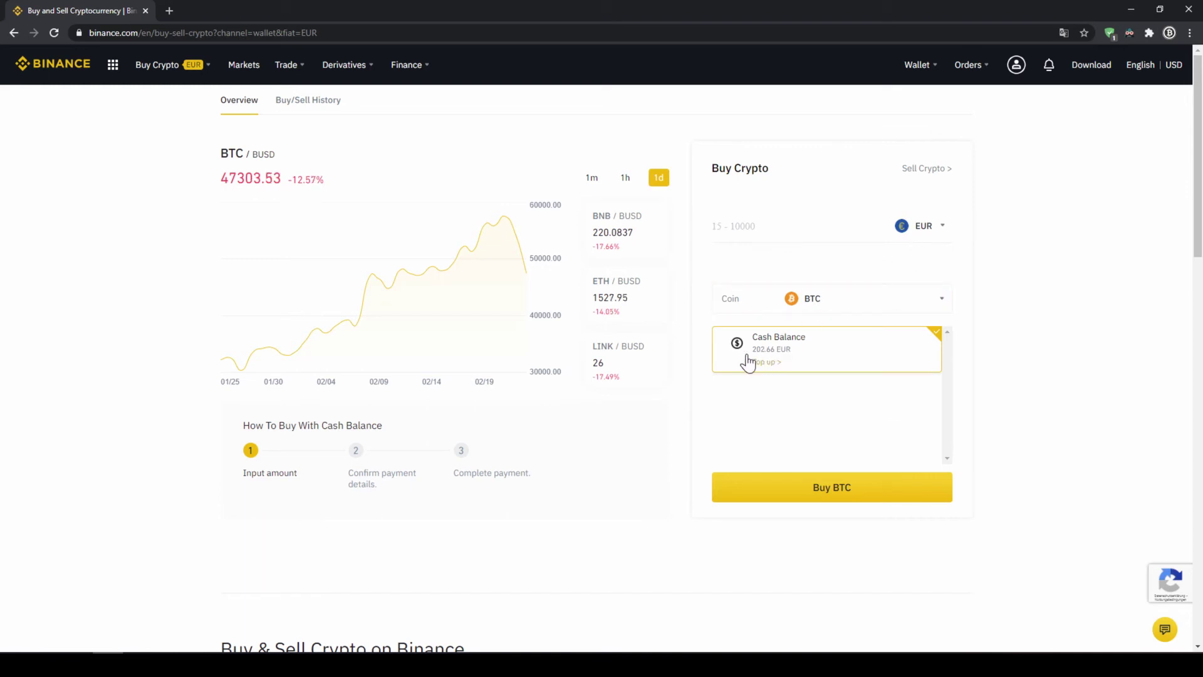
left_click(806, 300)
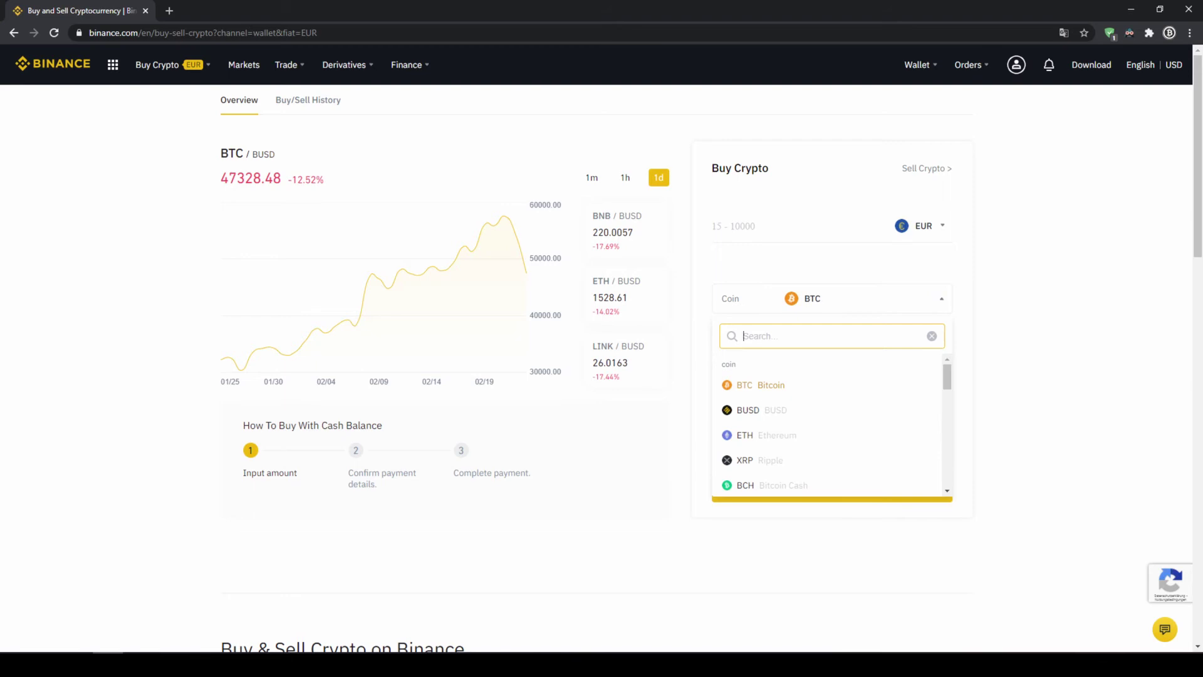
type("usdt")
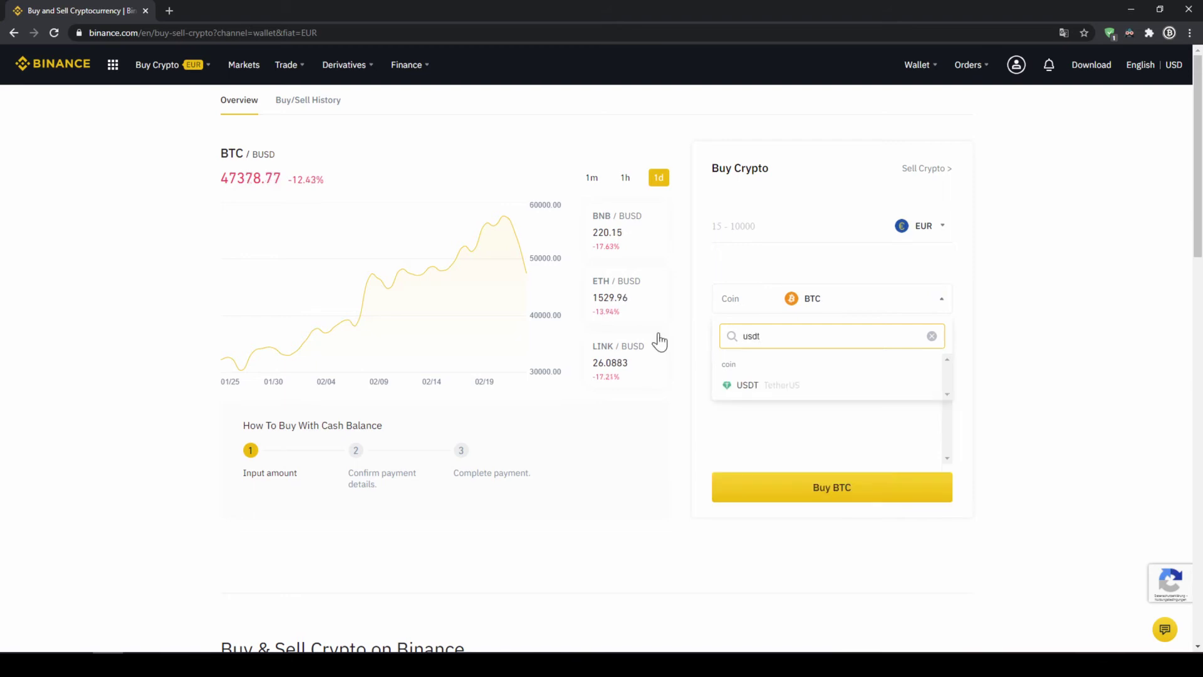
left_click(766, 386)
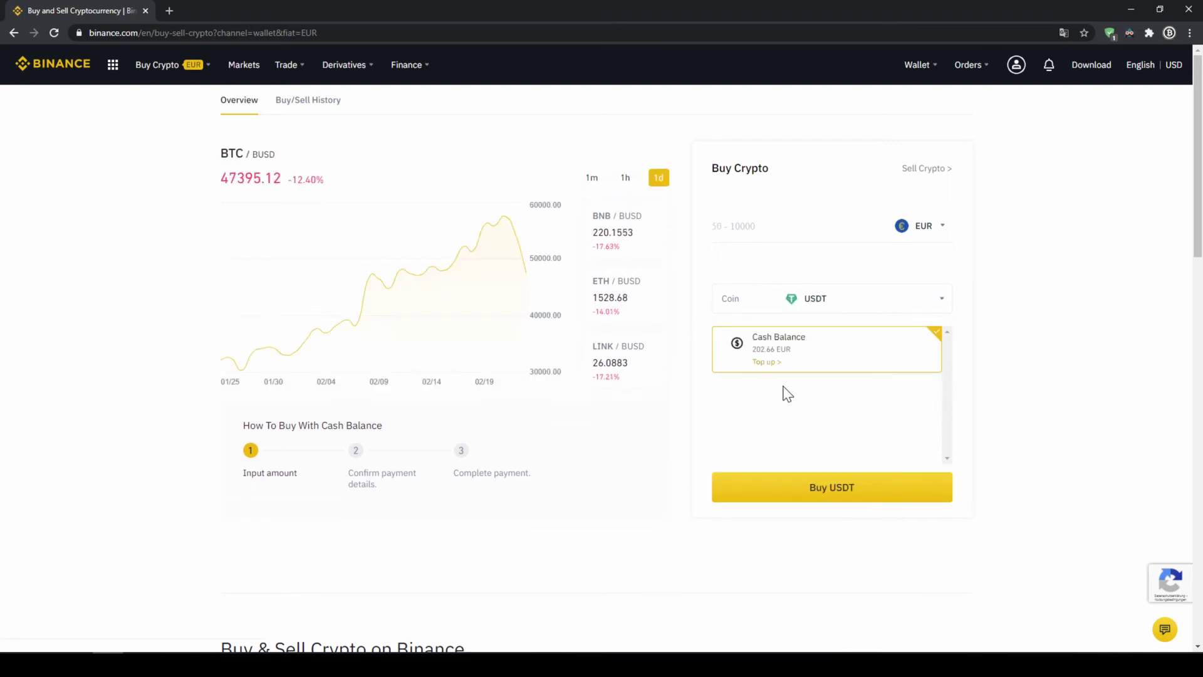
left_click(780, 233)
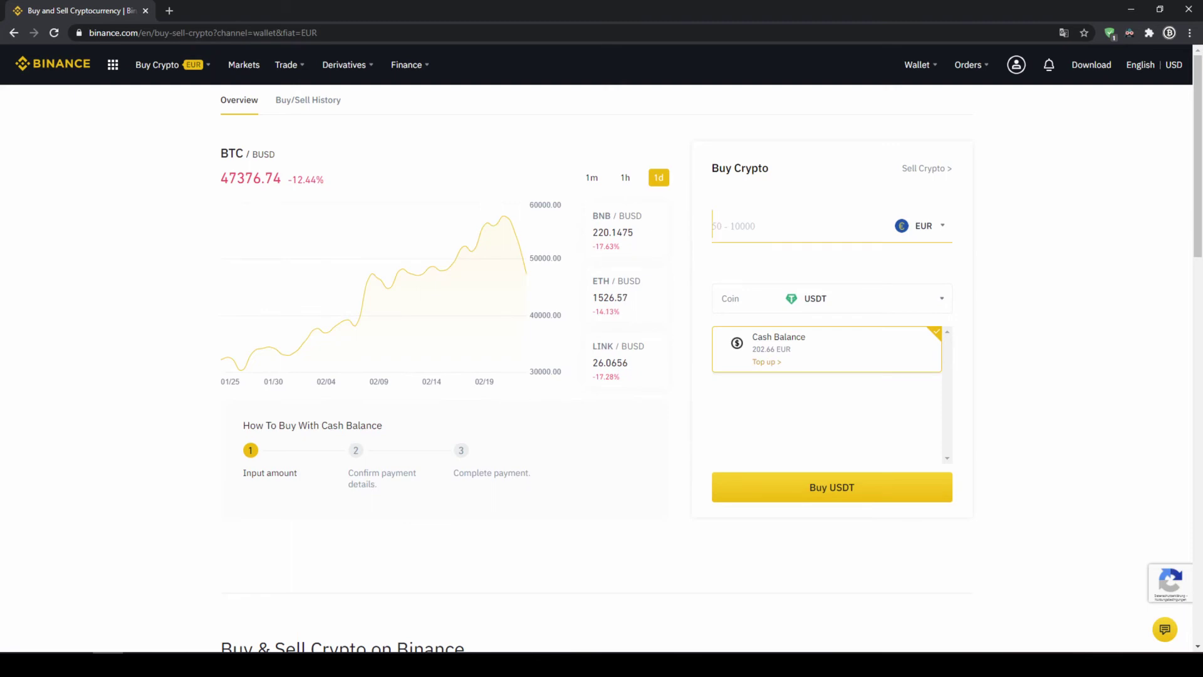
type("200")
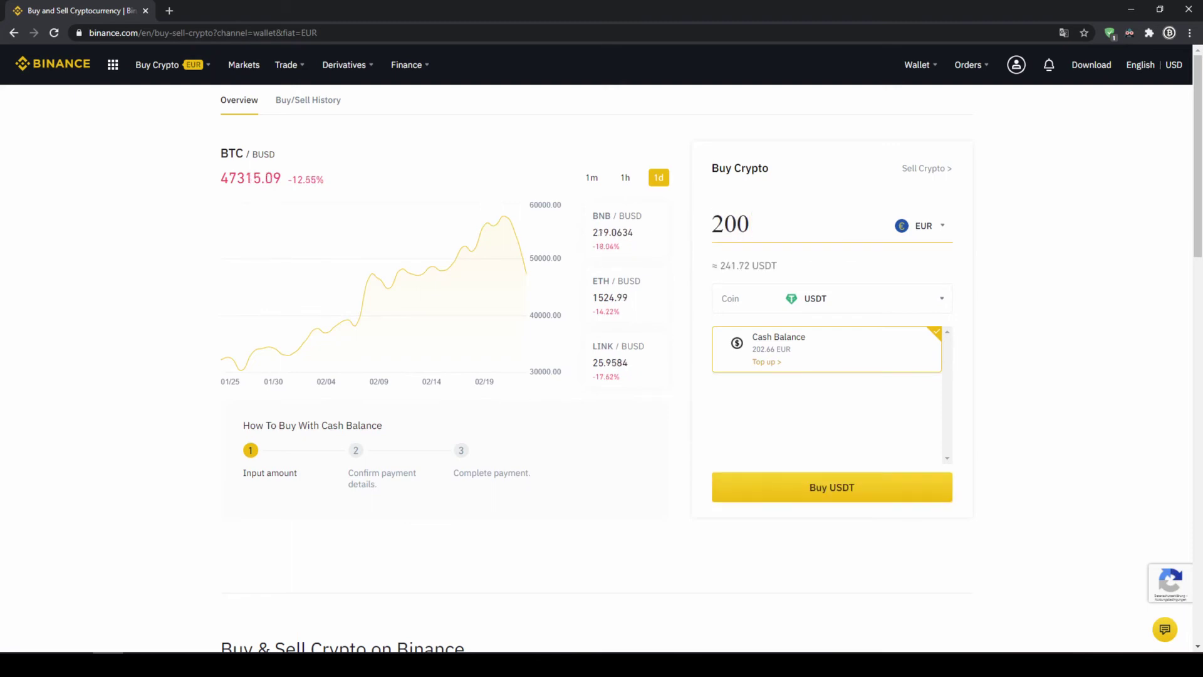
left_click(839, 491)
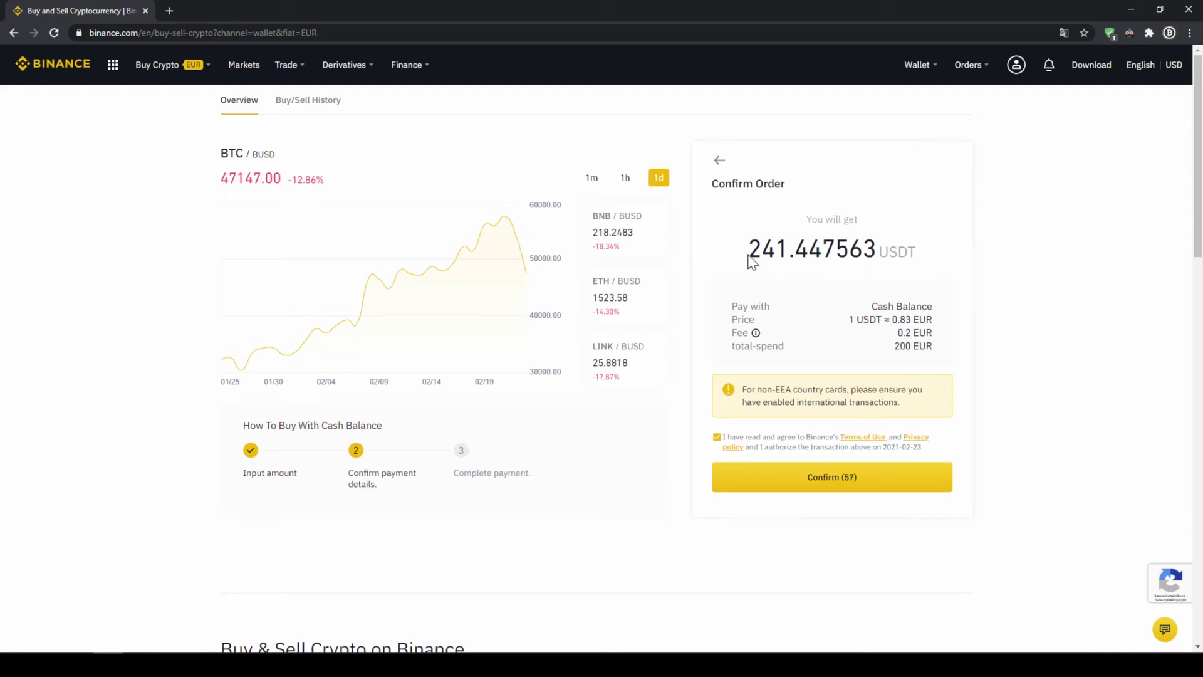
Review the 241 USDT to receive, the USDT/EUR price and total EUR spend.
left_click_drag(748, 248, 789, 249)
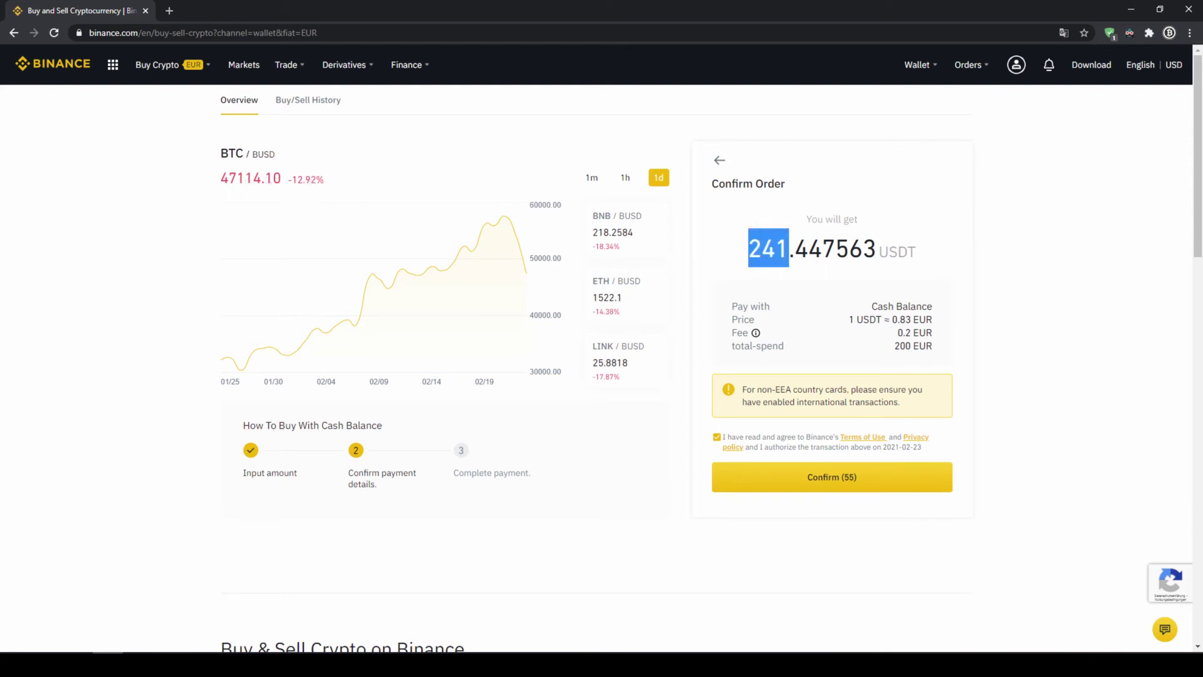
left_click(752, 256)
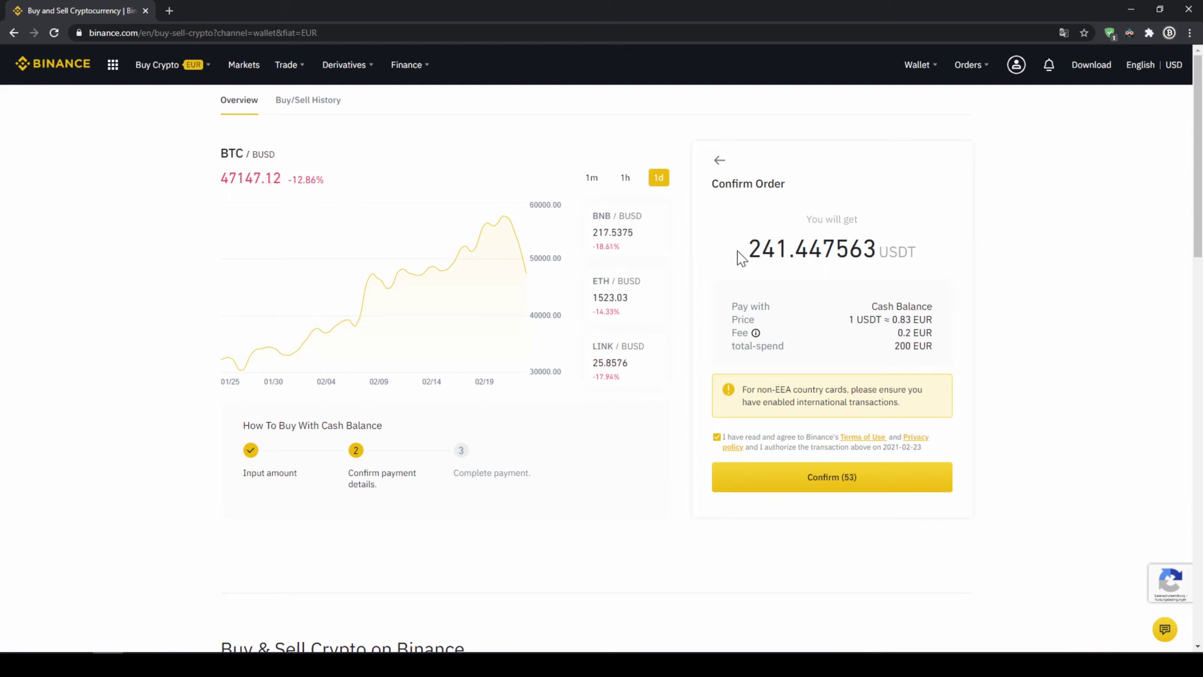
left_click_drag(748, 248, 789, 249)
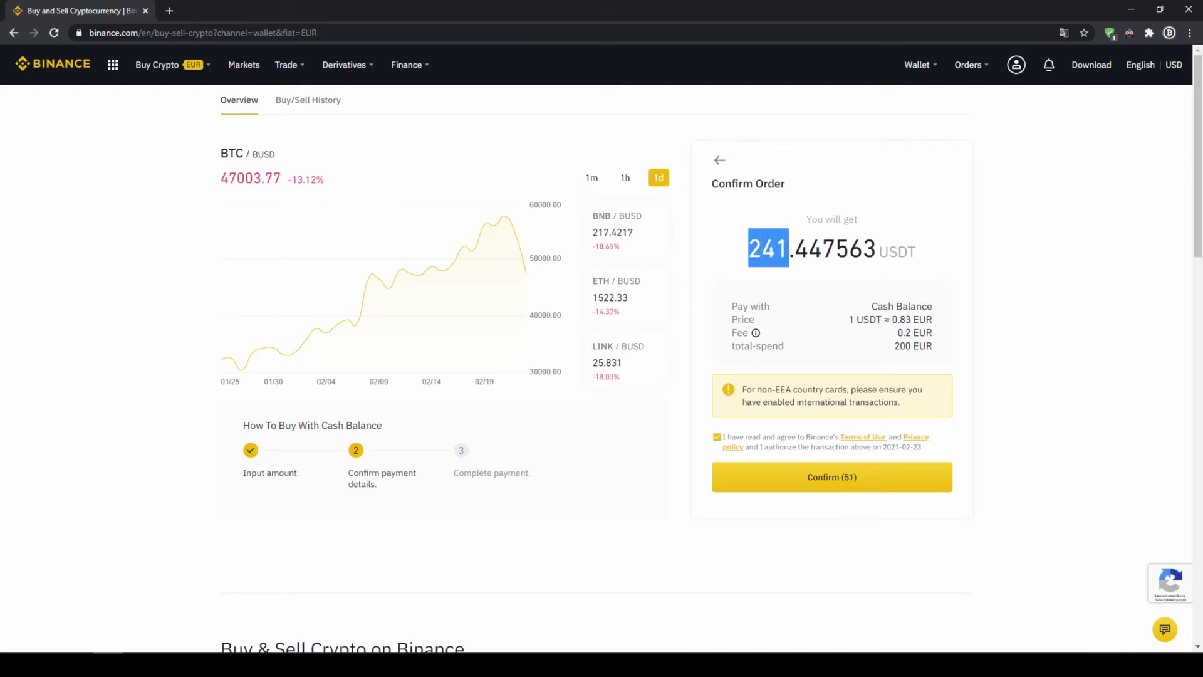
left_click(789, 248)
mouse_move(877, 320)
left_mouse_down()
mouse_move(911, 320)
mouse_move(790, 347)
left_mouse_up()
left_click_drag(897, 346, 936, 350)
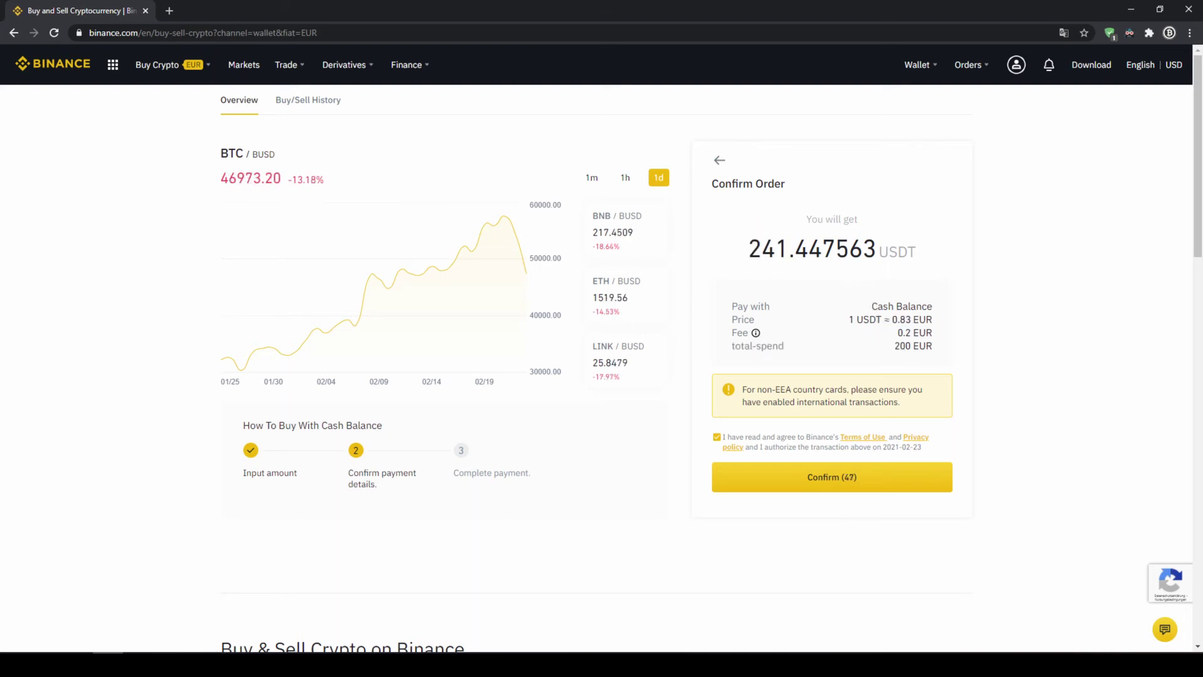
Confirm the purchase, receiving 241.447563 USDT, and go to the spot wallet.
left_click(937, 349)
left_click(862, 496)
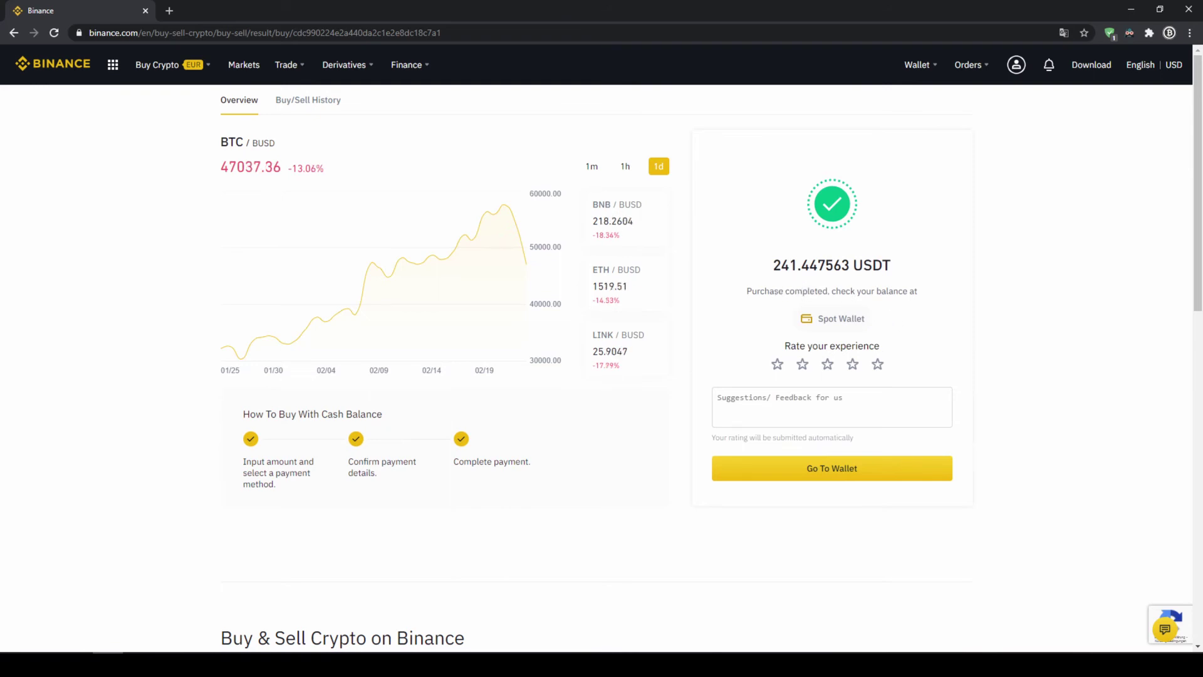
left_click(837, 322)
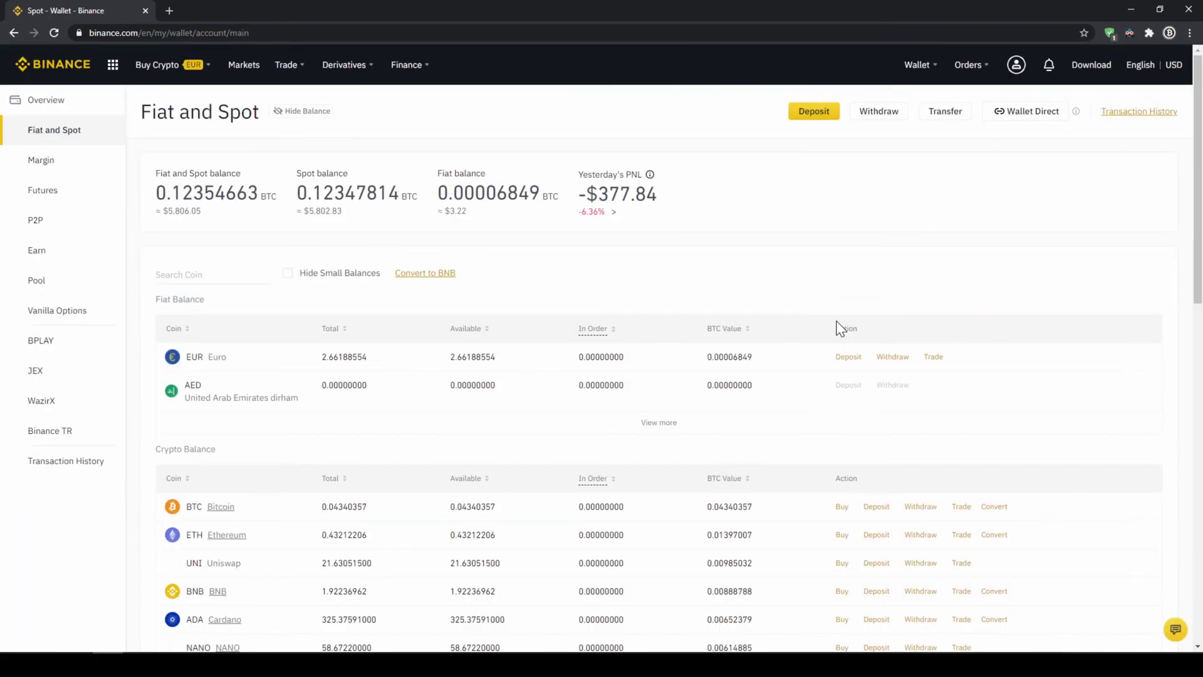
Highlight the EUR cash balance and the 241.46490760 USDT total.
left_click_drag(185, 357, 381, 364)
left_click(380, 366)
scroll(376, 359, "down", 3)
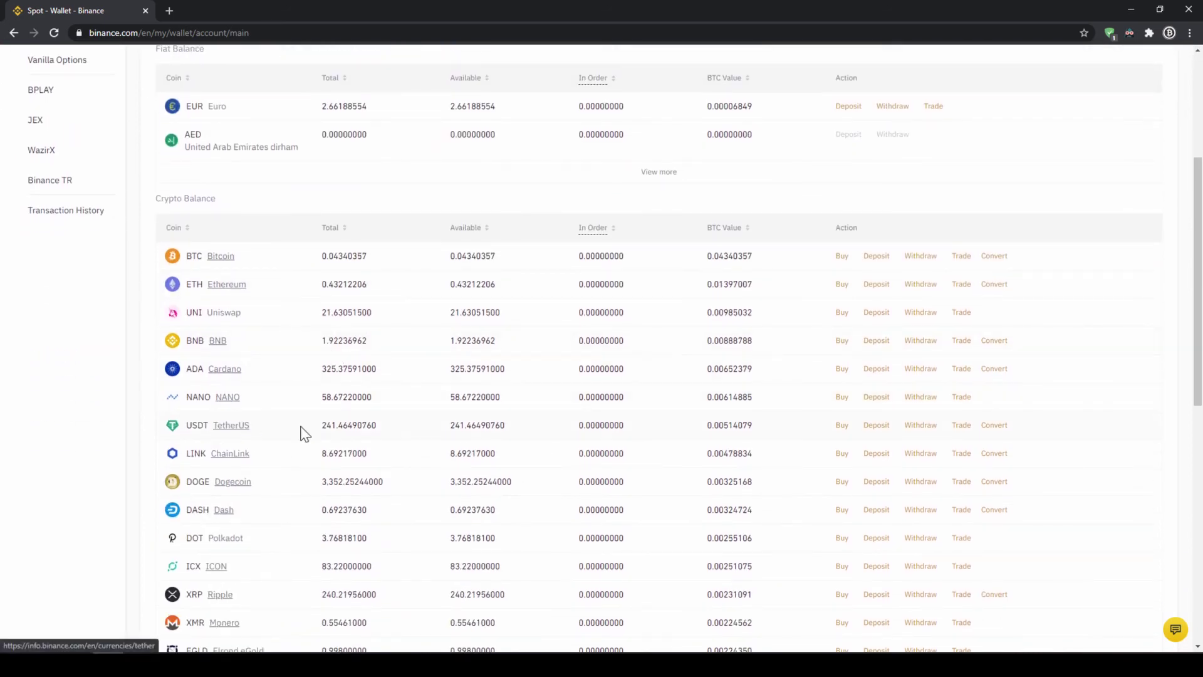
double_click(372, 424)
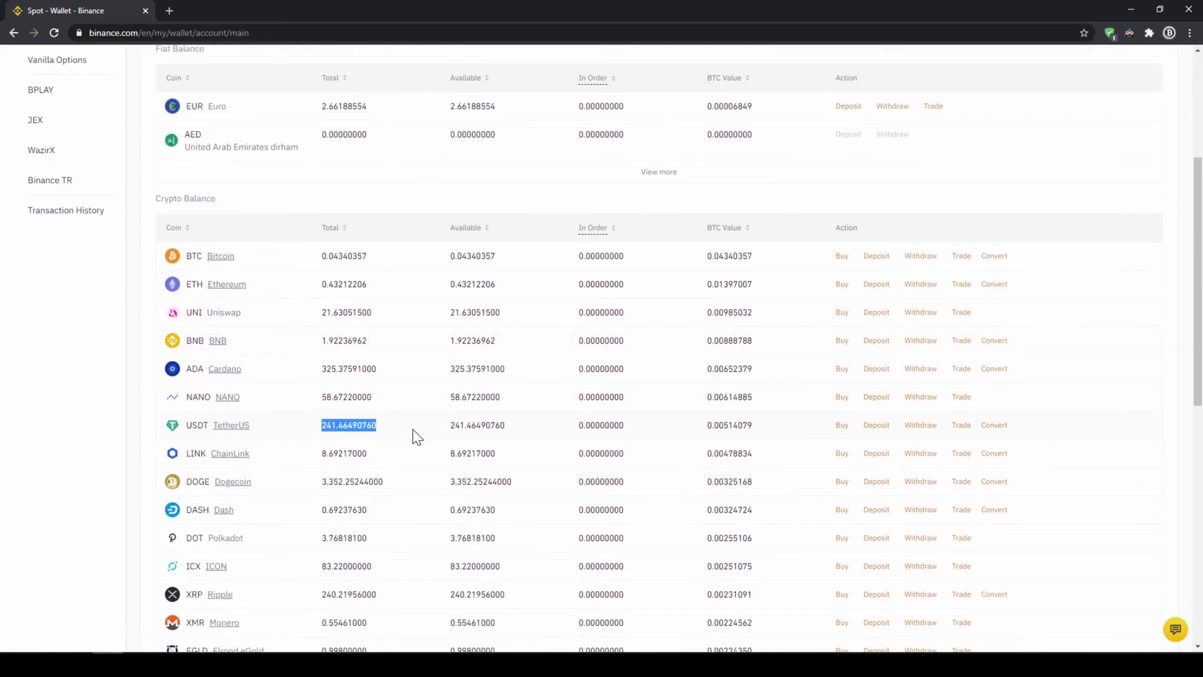
left_click(416, 437)
scroll(417, 440, "up", 3)
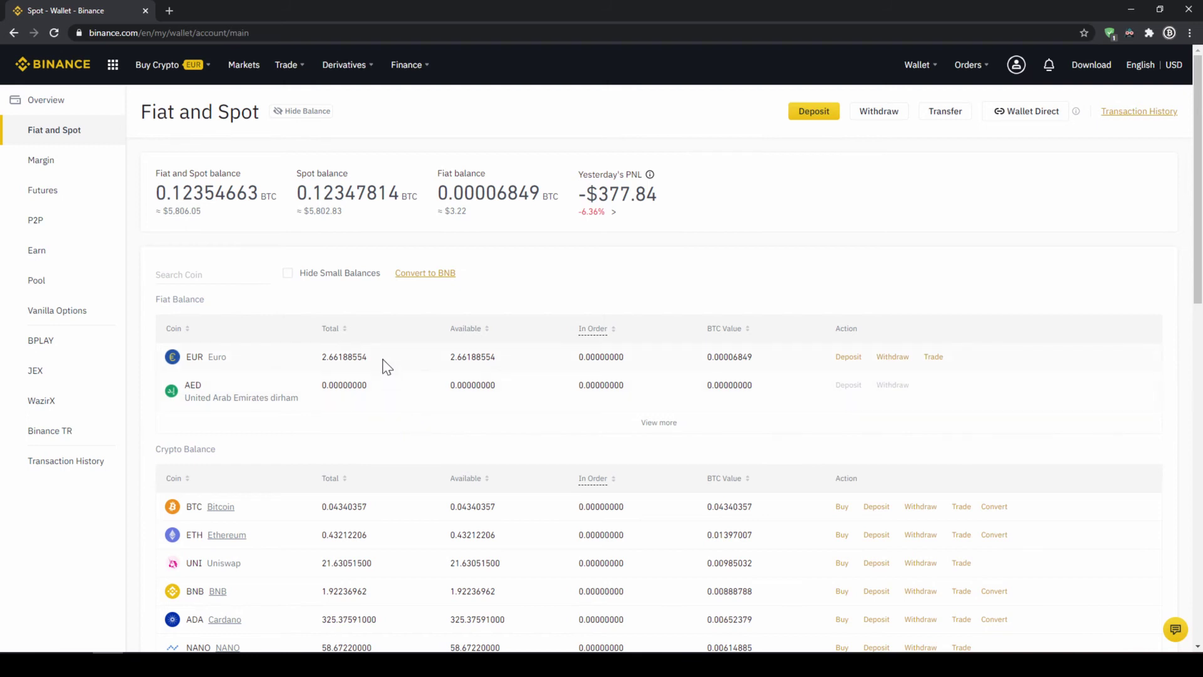
mouse_move(156, 65)
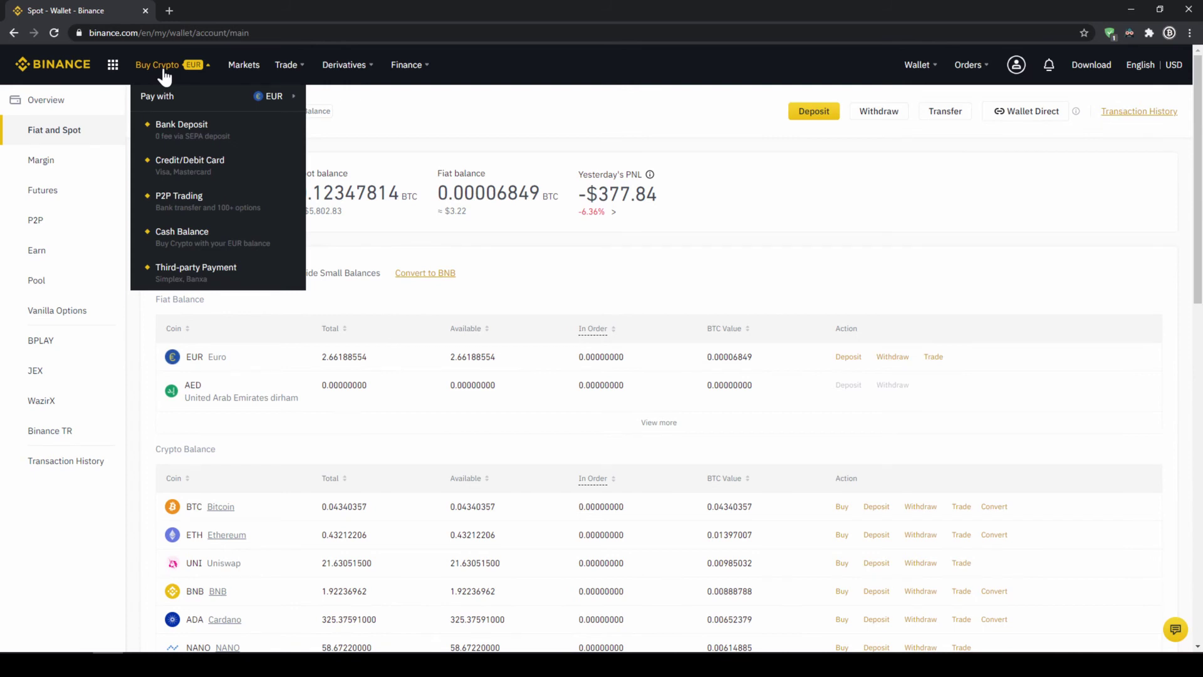
On the card purchase page, choose USDT and enter 500 EUR, previewing about 604.22 USDT.
left_click(182, 172)
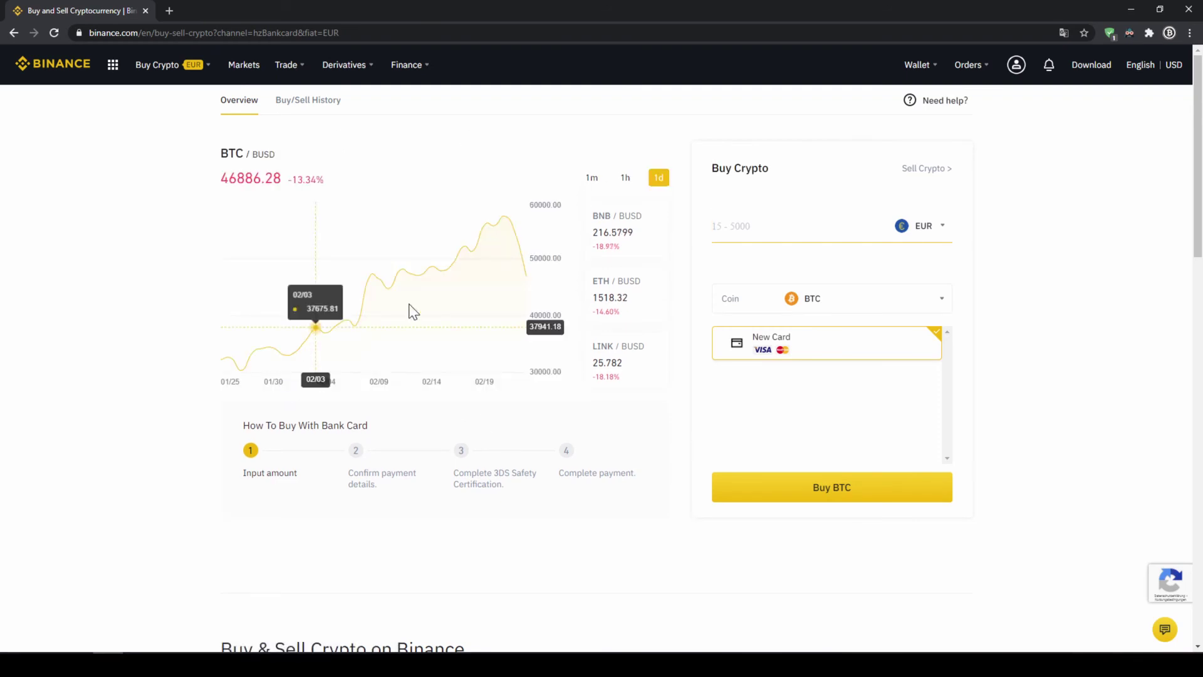
left_click(938, 232)
mouse_move(946, 317)
left_mouse_down()
mouse_move(949, 360)
mouse_move(946, 317)
left_mouse_up()
left_click(987, 282)
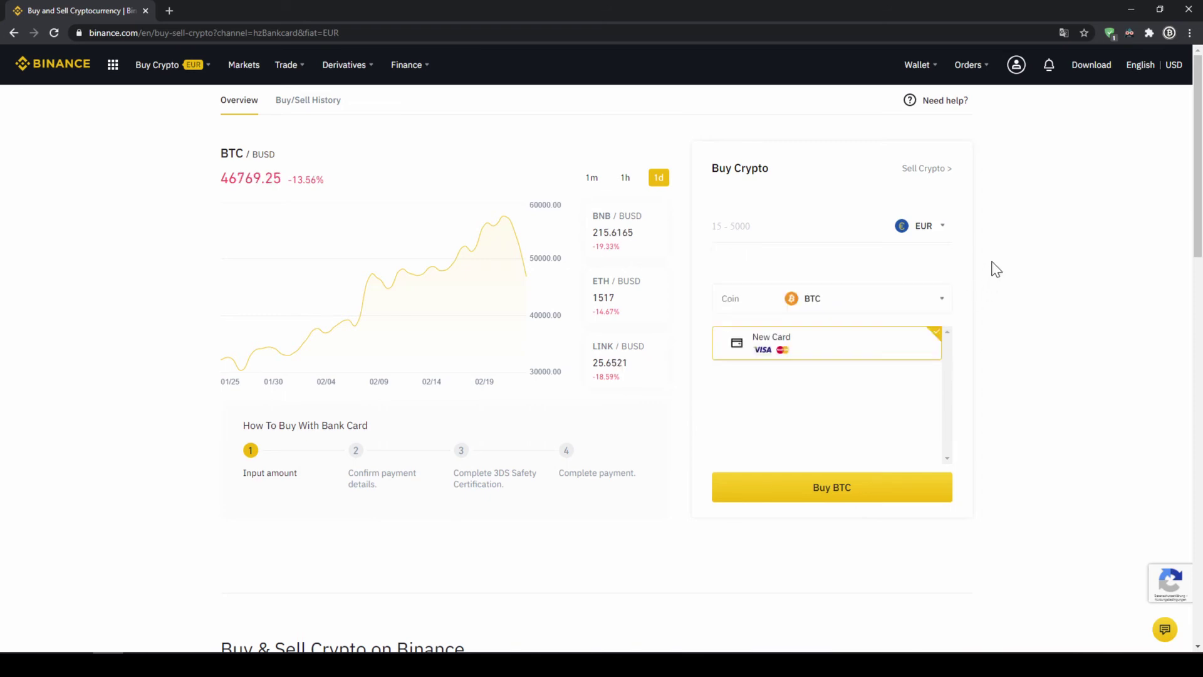
left_click(878, 309)
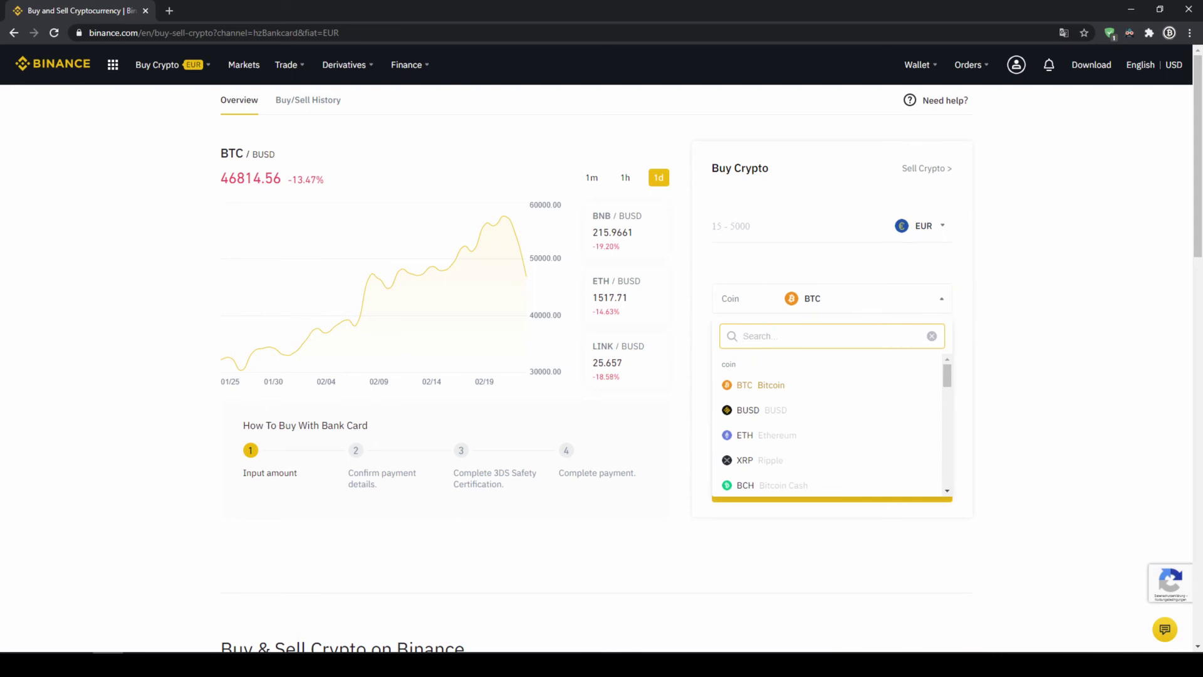
type("usdt")
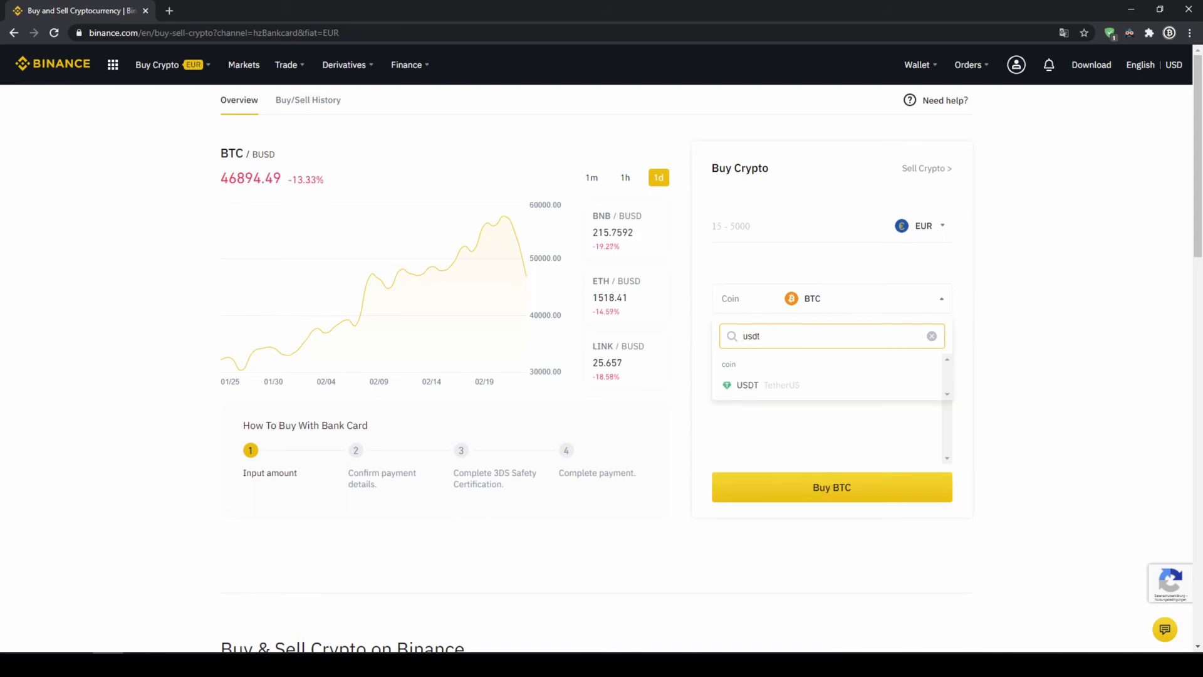
left_click(778, 387)
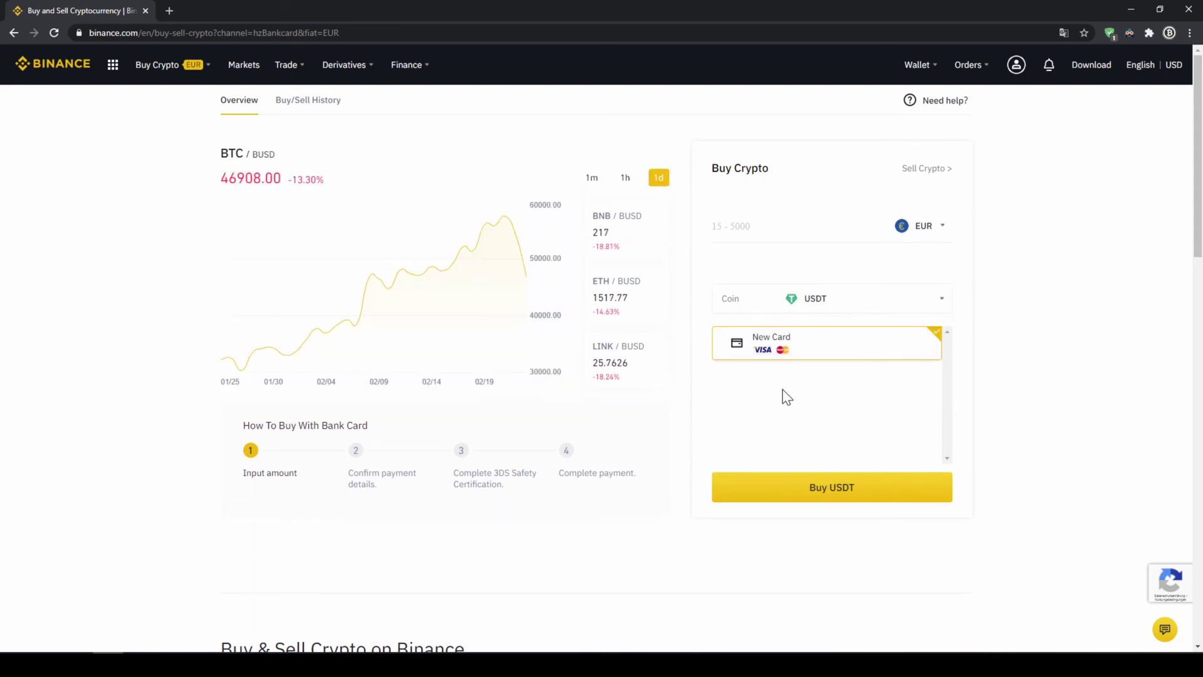
left_click(779, 235)
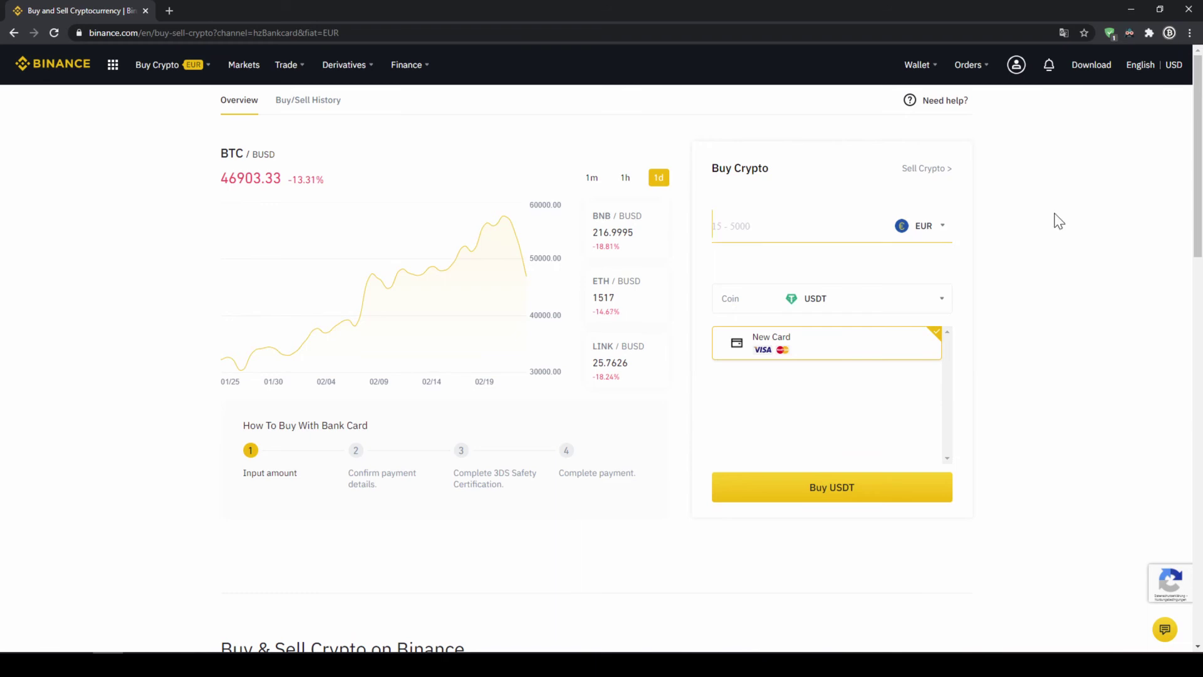
type("500")
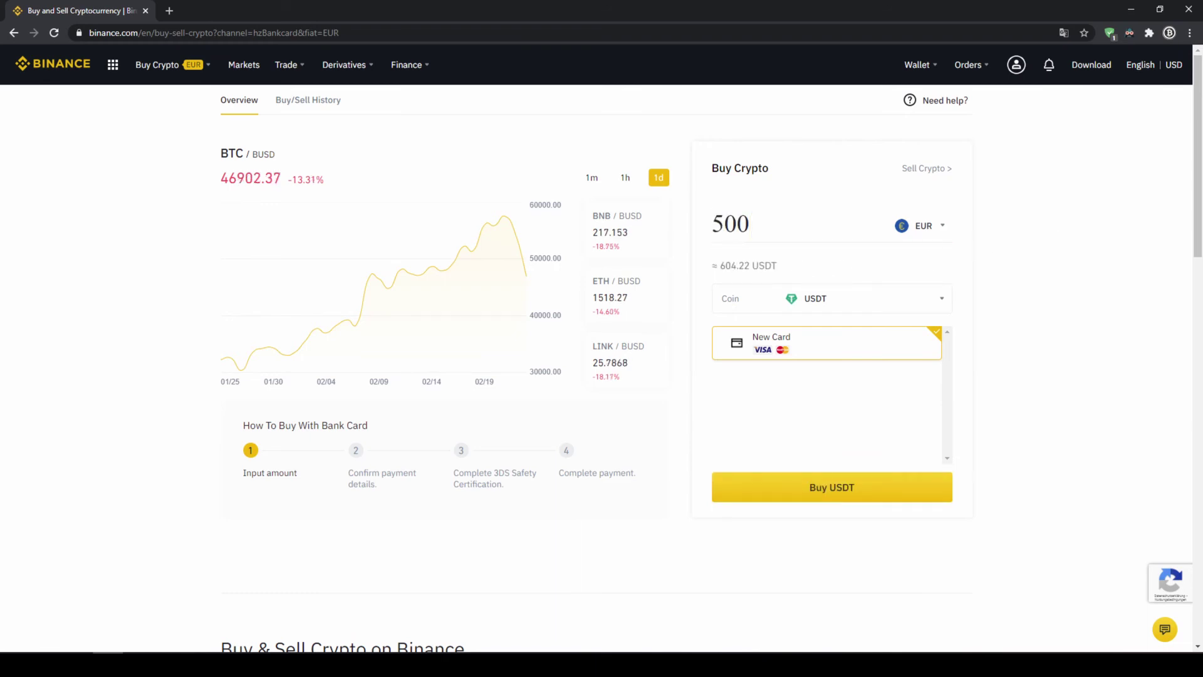
left_click_drag(719, 265, 765, 265)
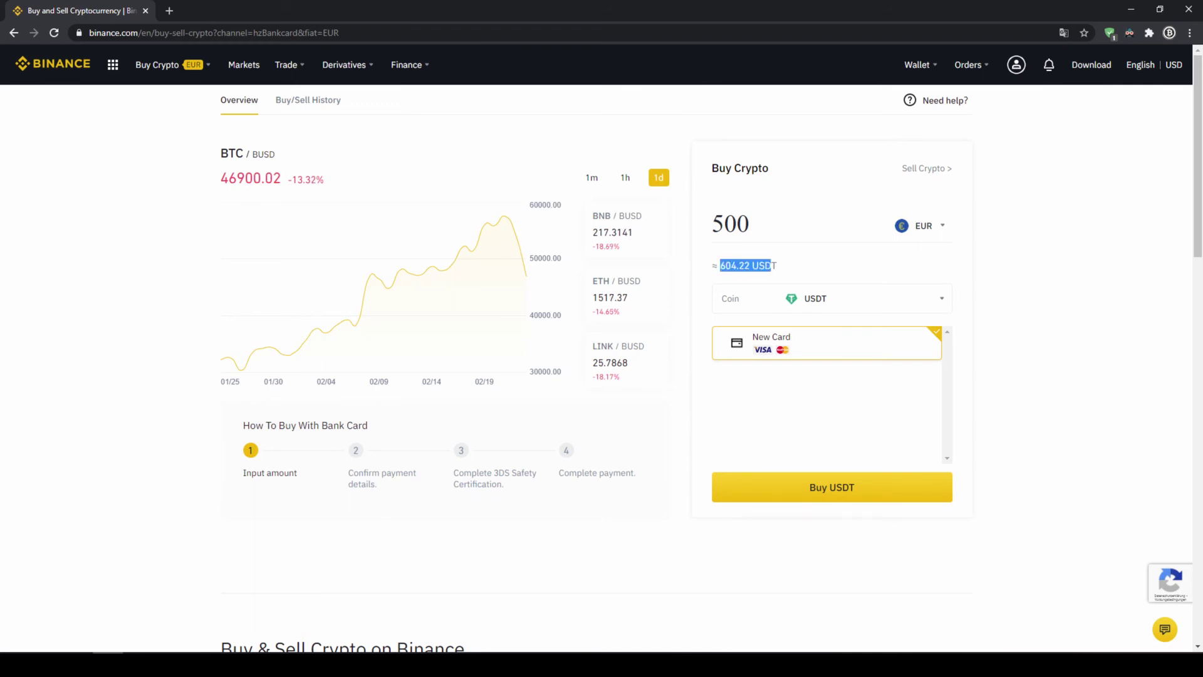
left_click(790, 269)
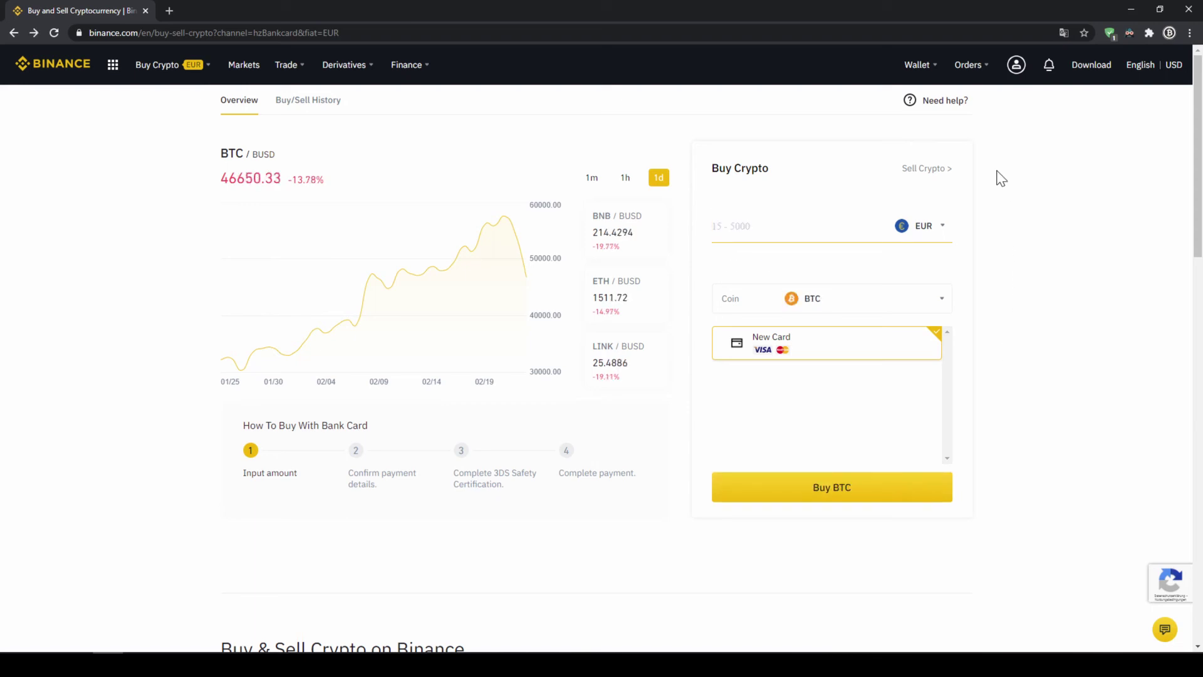
mouse_move(917, 65)
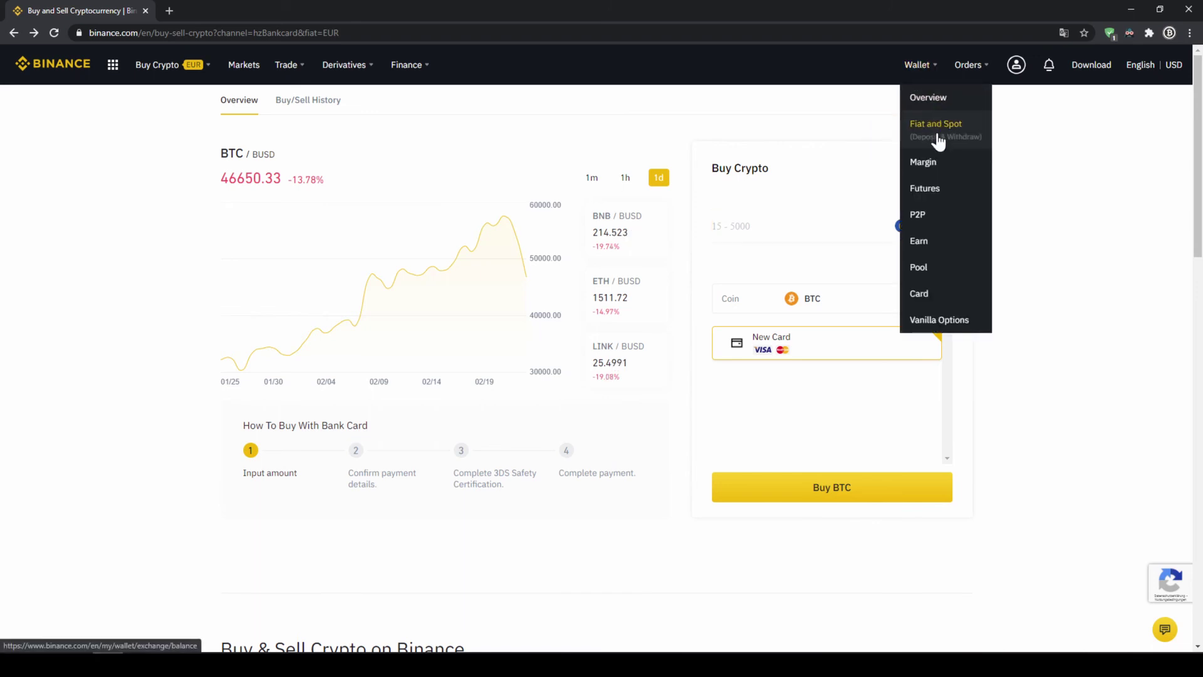
Return to the Fiat and Spot wallet and highlight the USDT total balance.
left_click(936, 131)
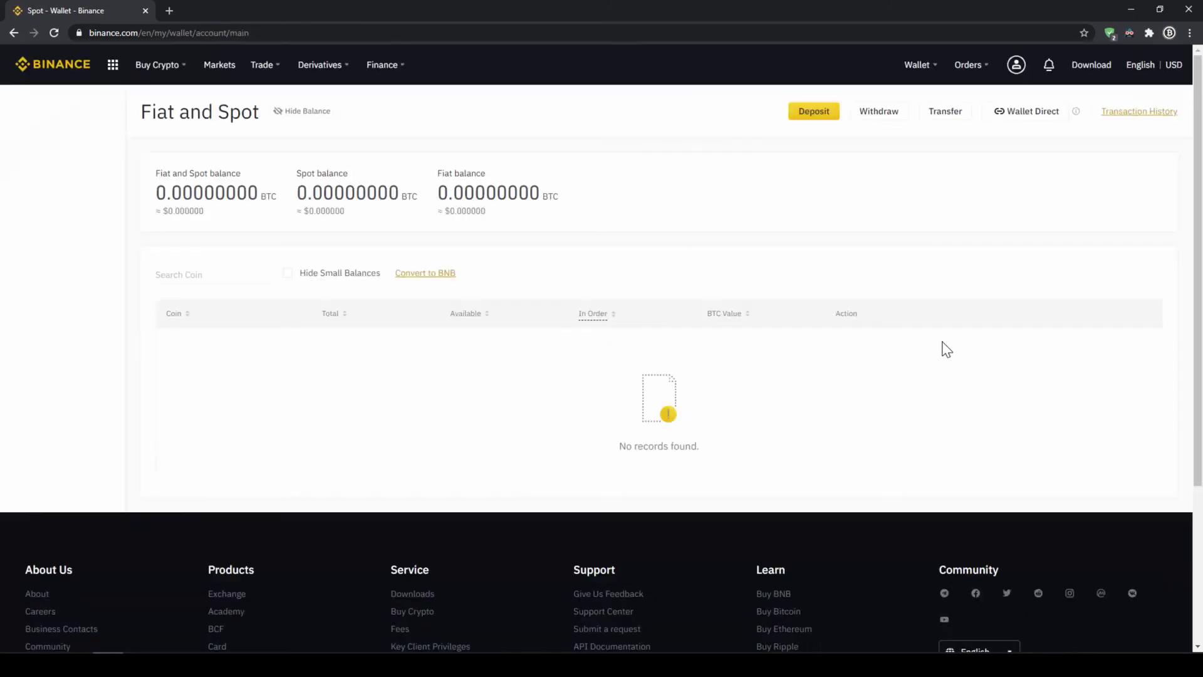
scroll(542, 349, "down", 1)
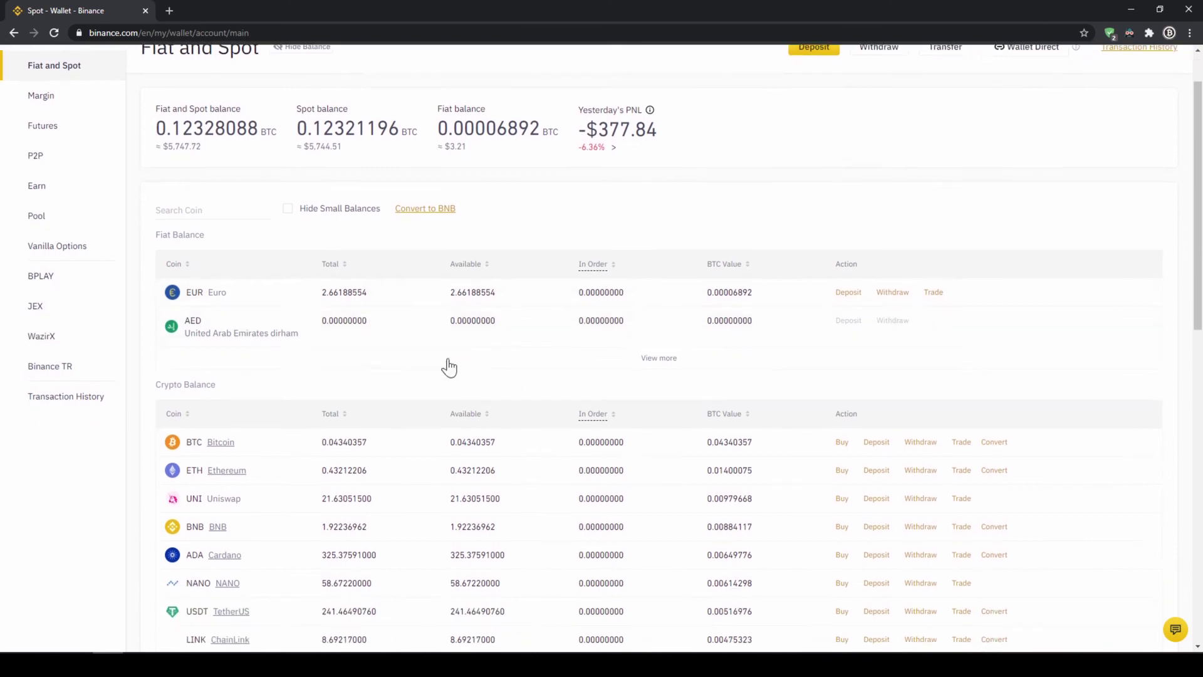
scroll(430, 365, "down", 1)
scroll(296, 375, "down", 1)
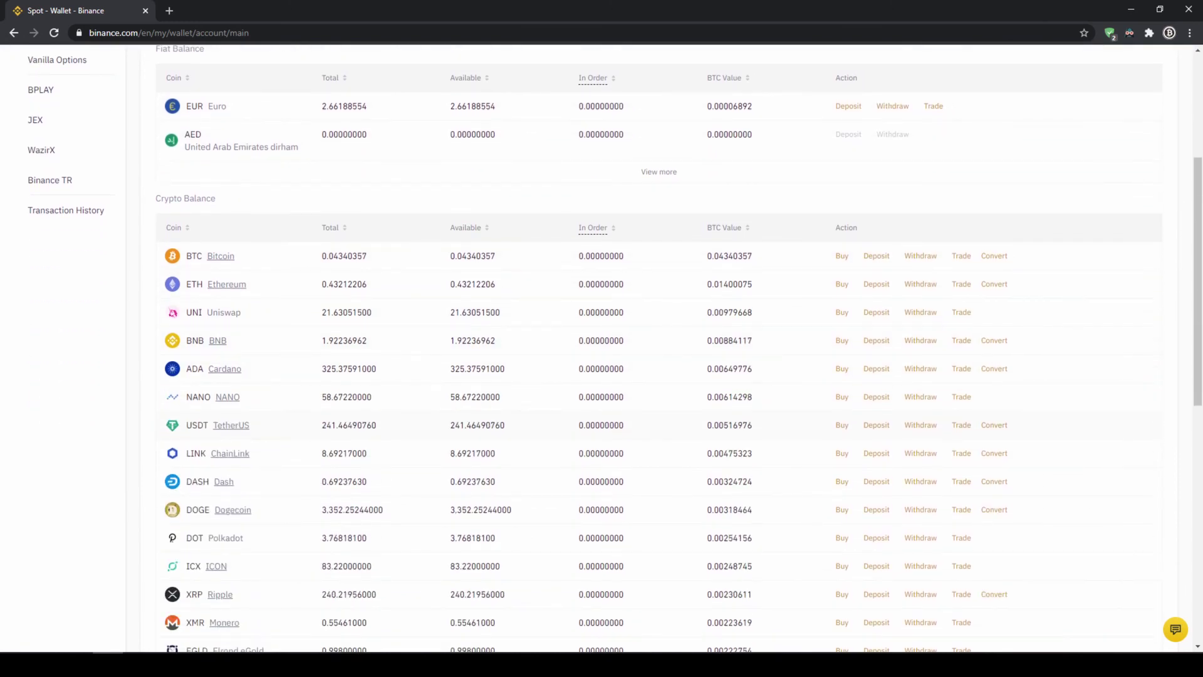
left_click_drag(321, 425, 388, 431)
left_click(388, 431)
scroll(385, 452, "up", 3)
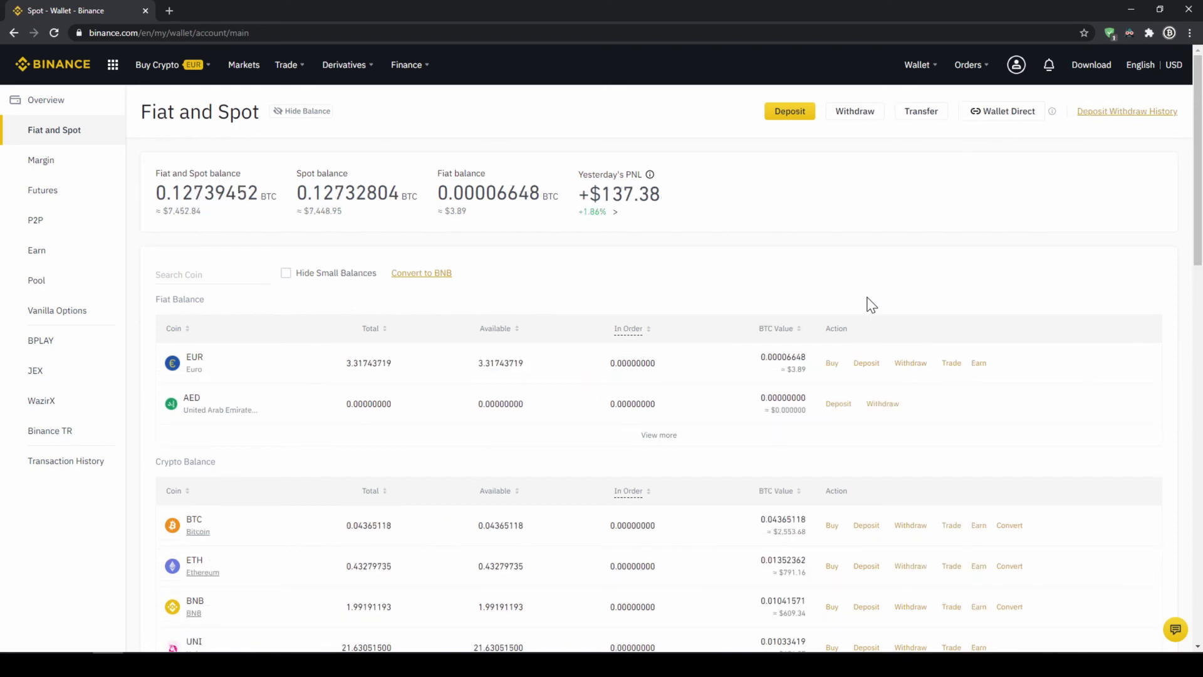
Open the Markets overview and show the FIAT-quoted markets, including USDT pairs.
left_click(235, 71)
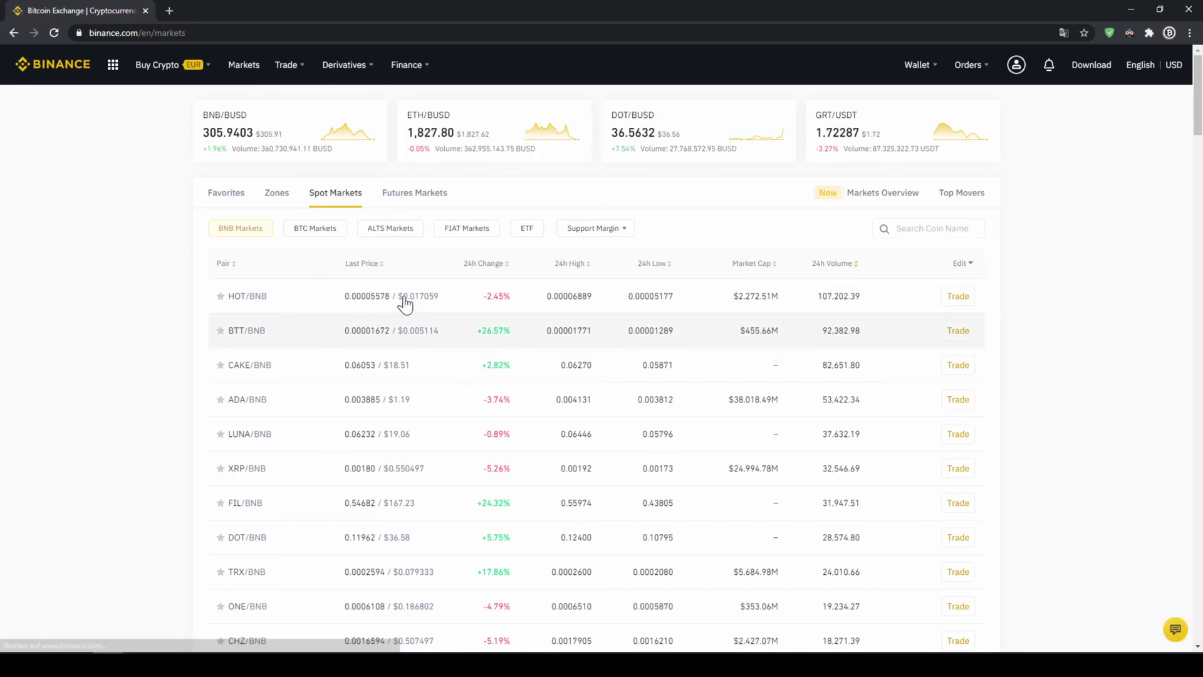
scroll(463, 386, "down", 1)
scroll(463, 395, "down", 2)
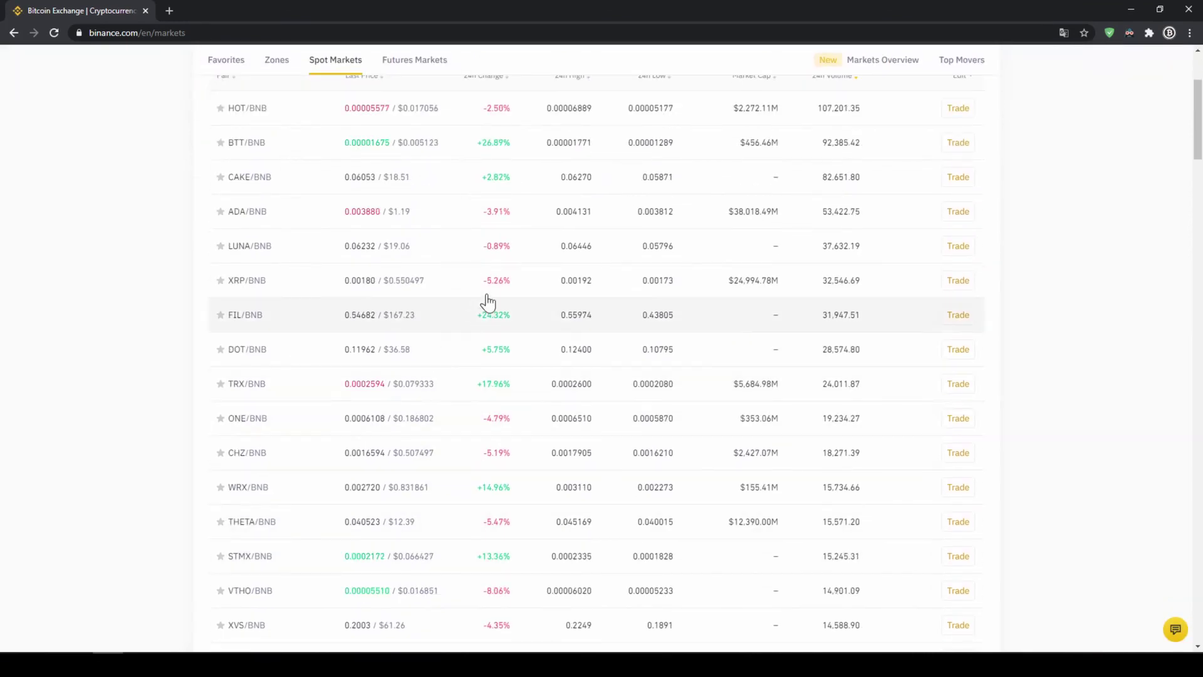
scroll(582, 526, "up", 3)
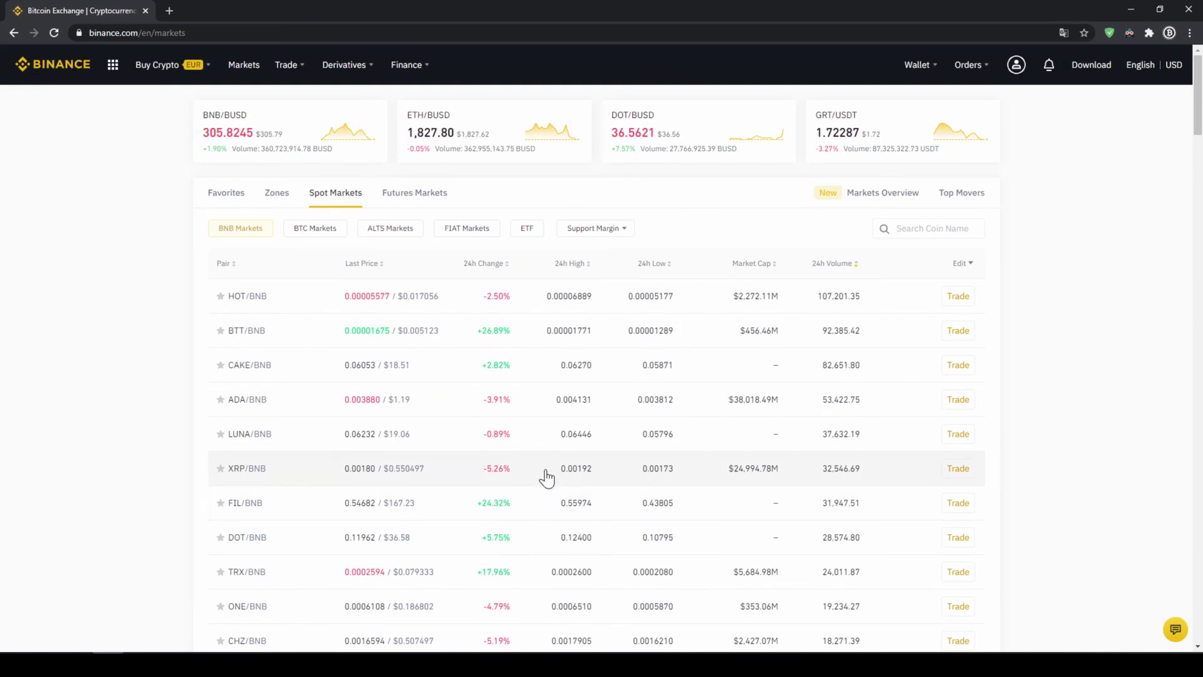
left_click(462, 237)
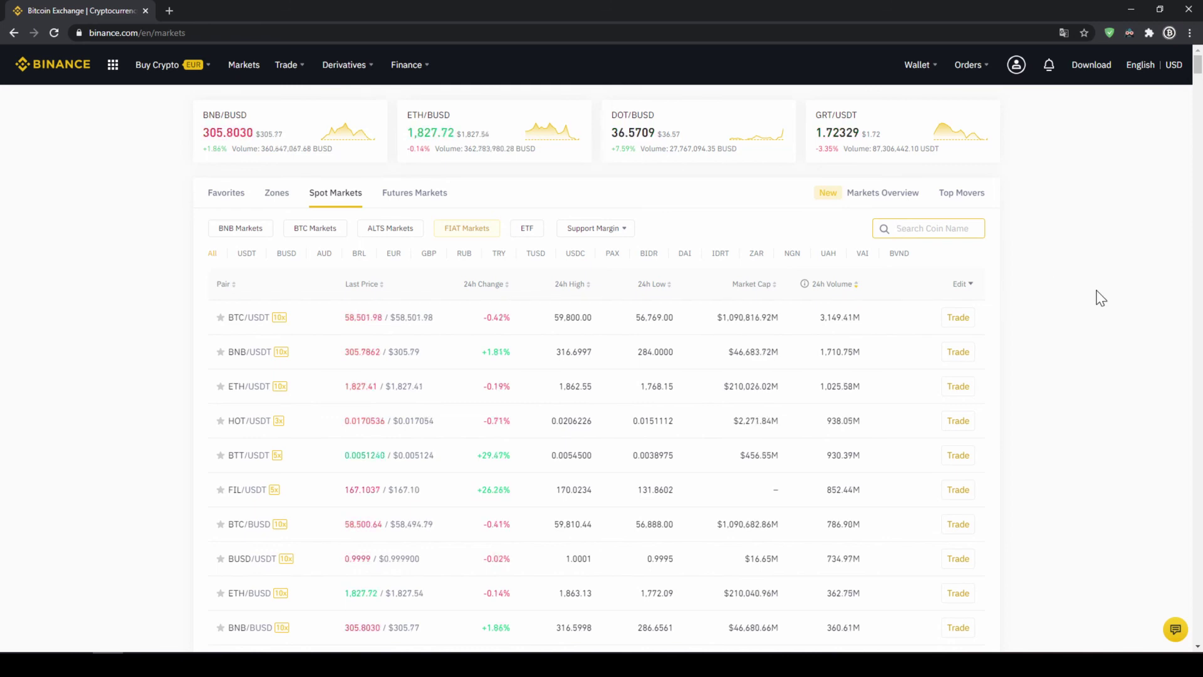
type("dent")
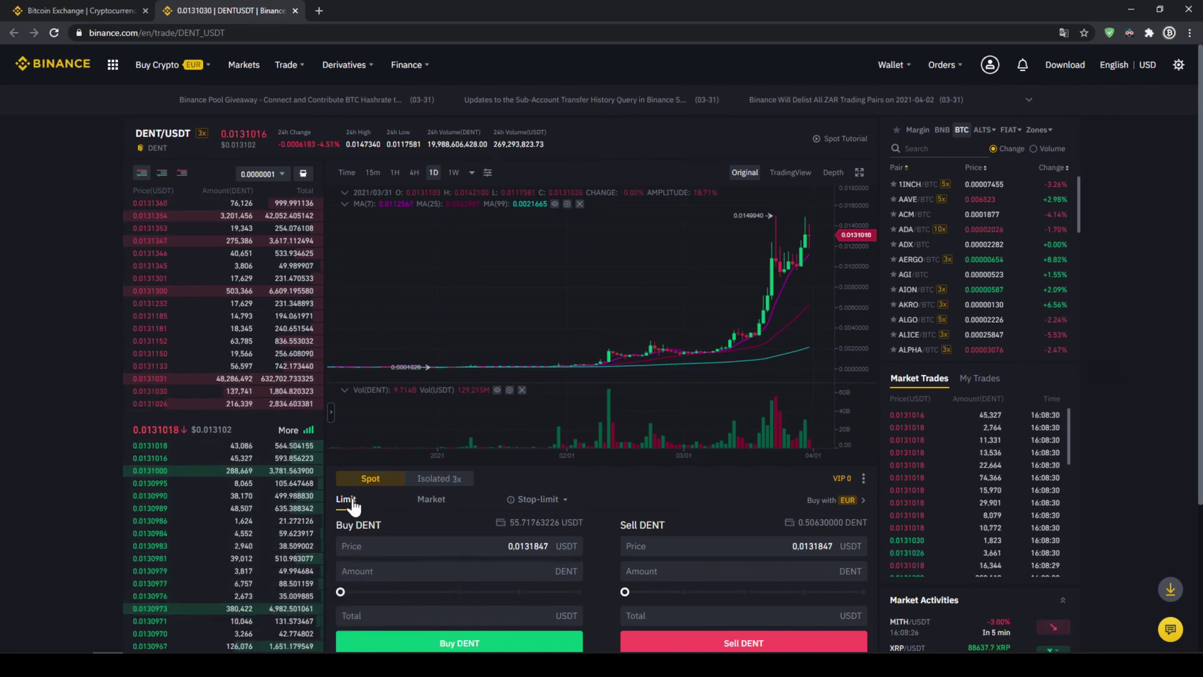
Make the Buy DENT form a Market order spending 100% of USDT, about 55.71.
left_click(461, 545)
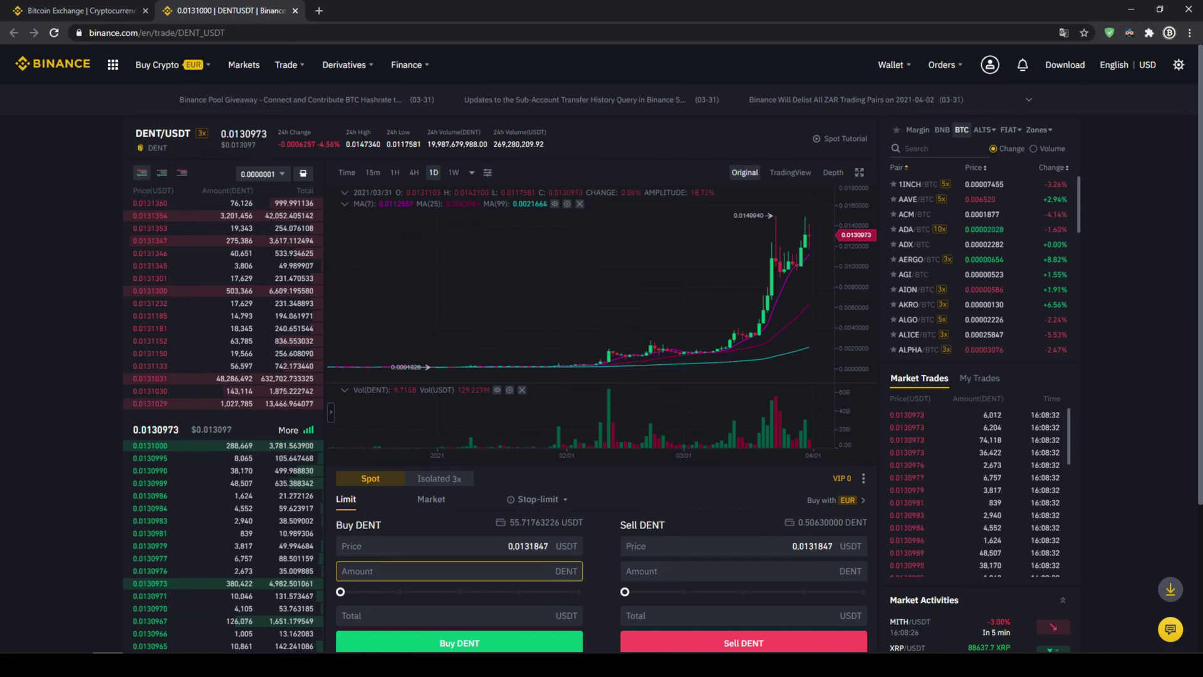
double_click(571, 543)
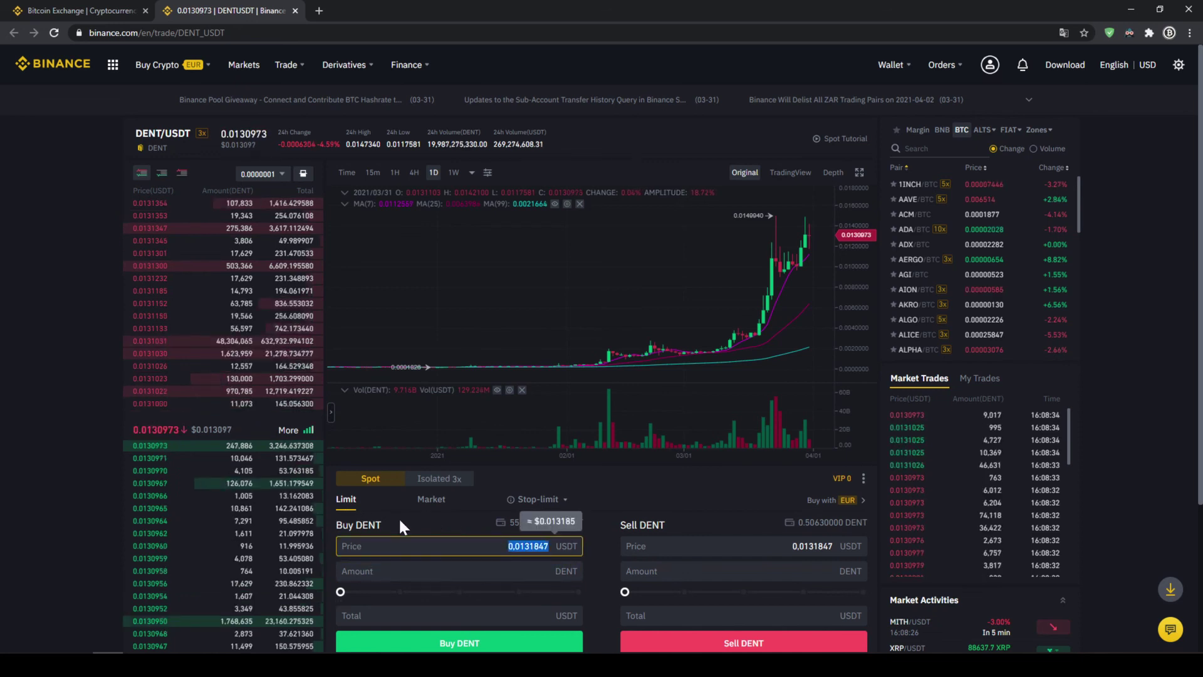
left_click(597, 521)
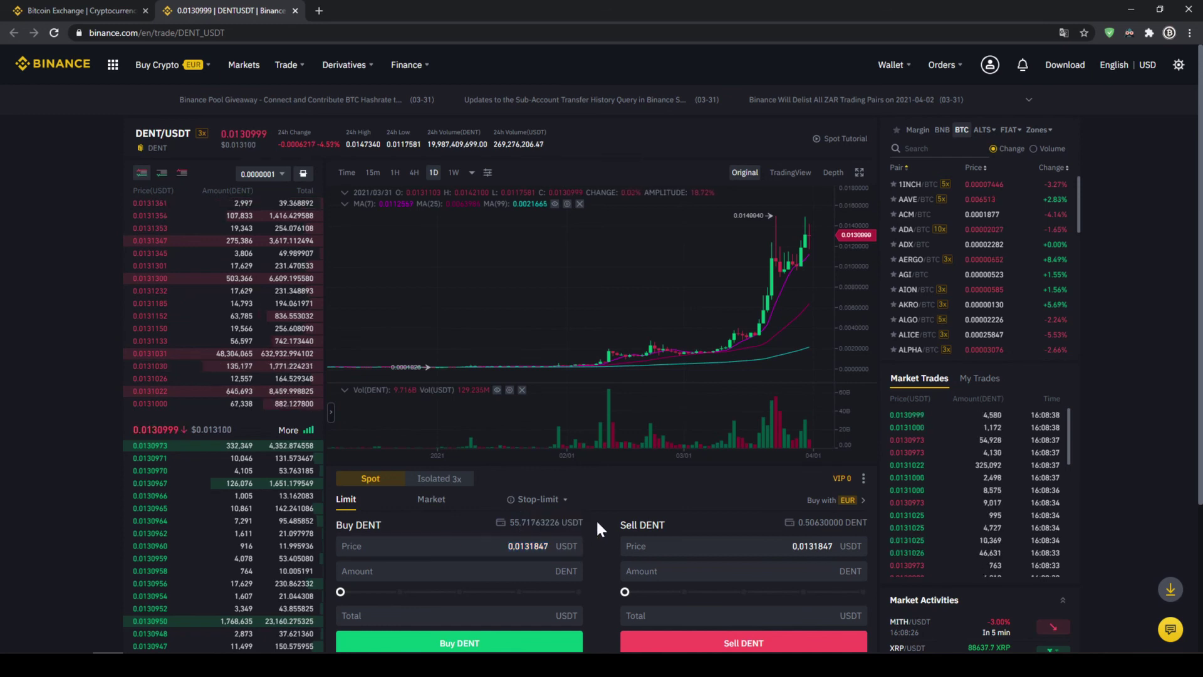
left_click(433, 500)
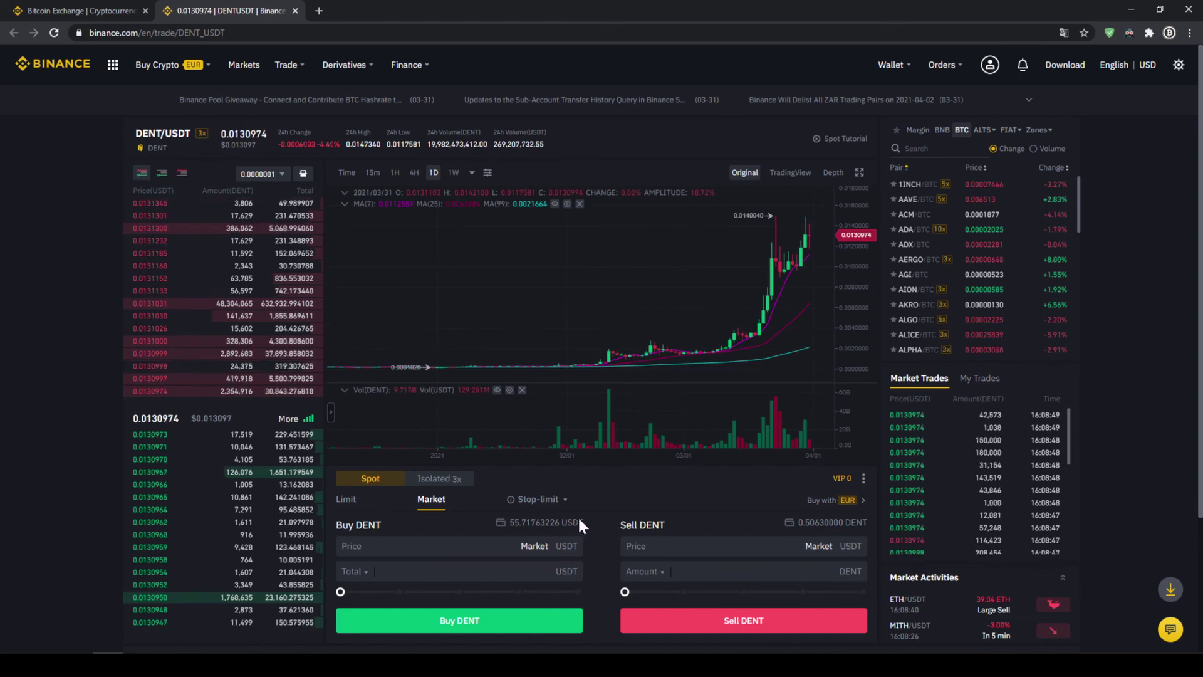
left_click_drag(341, 592, 588, 588)
left_click(517, 571)
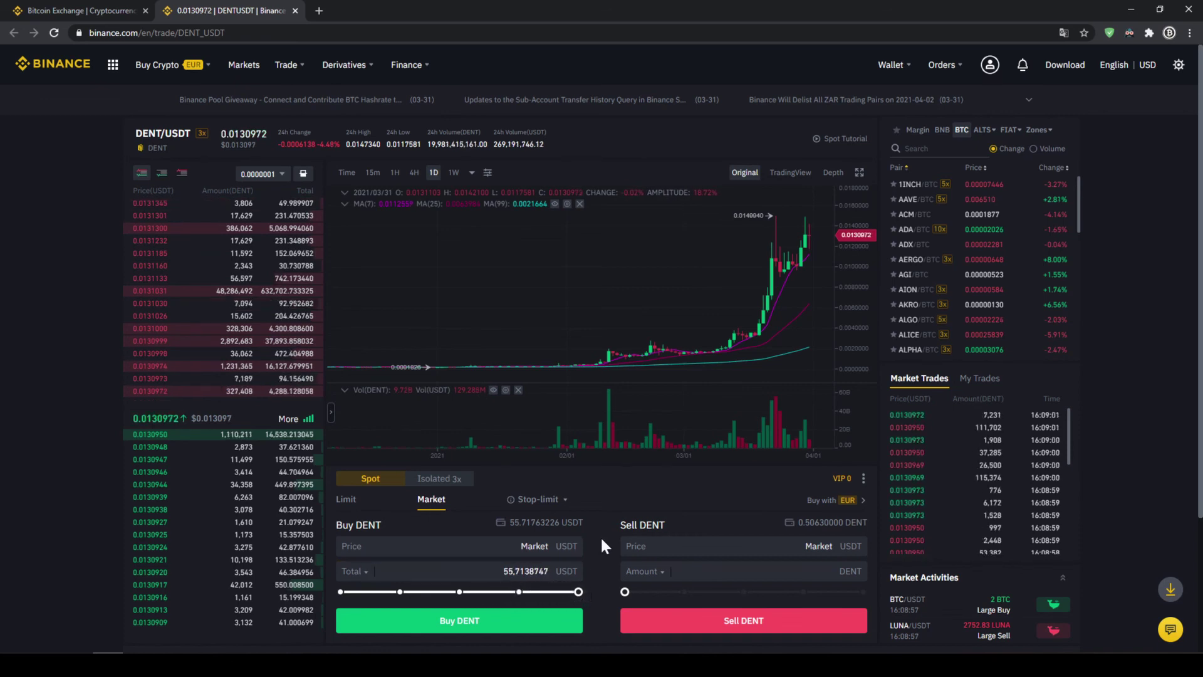